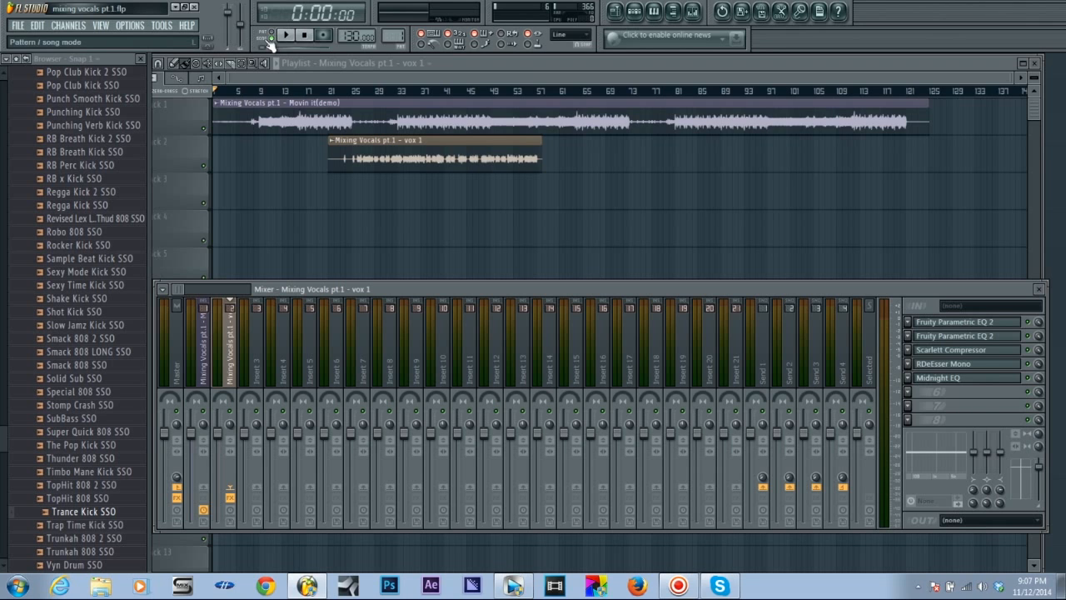
# Hide the mixer and audition the demo beat together with the vocal from about bar 22 of the playlist.
pyautogui.click(338, 91)
pyautogui.press('F9')
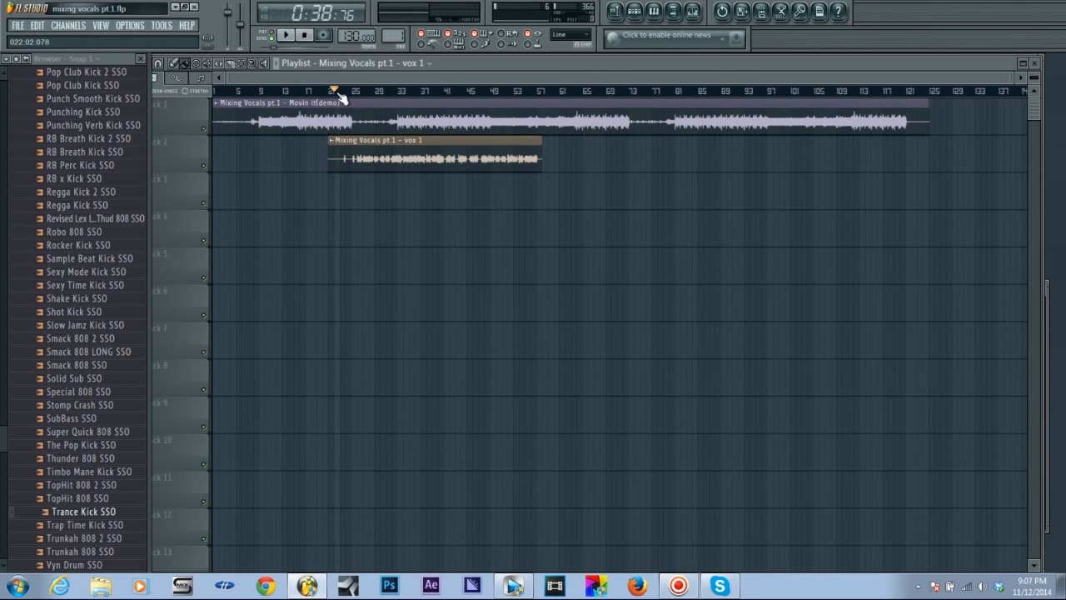
pyautogui.press('space')
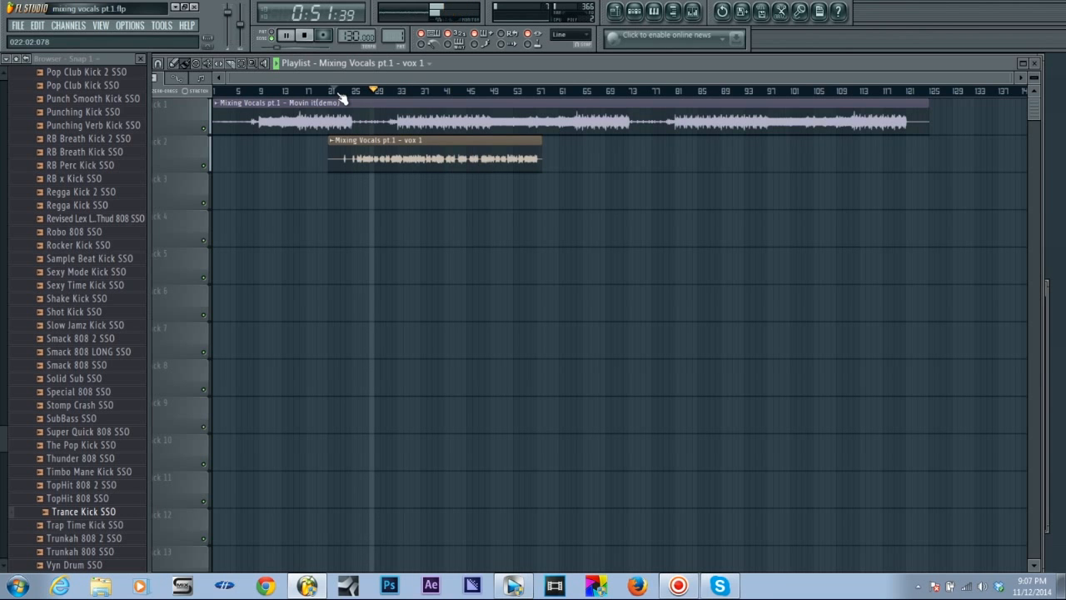
pyautogui.scroll(4, 406, 87)
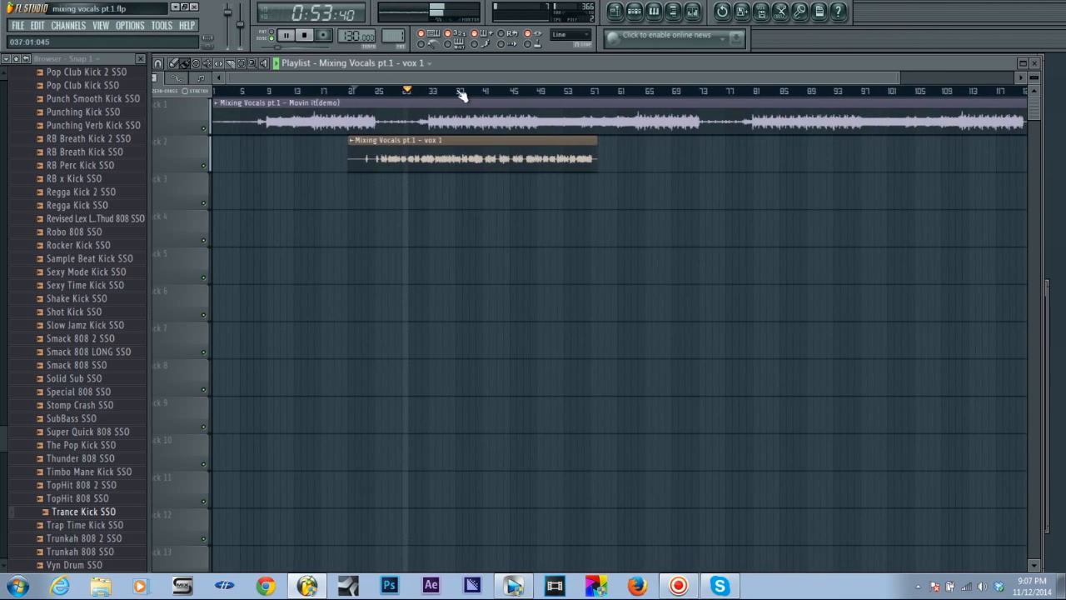
pyautogui.scroll(3, 460, 95)
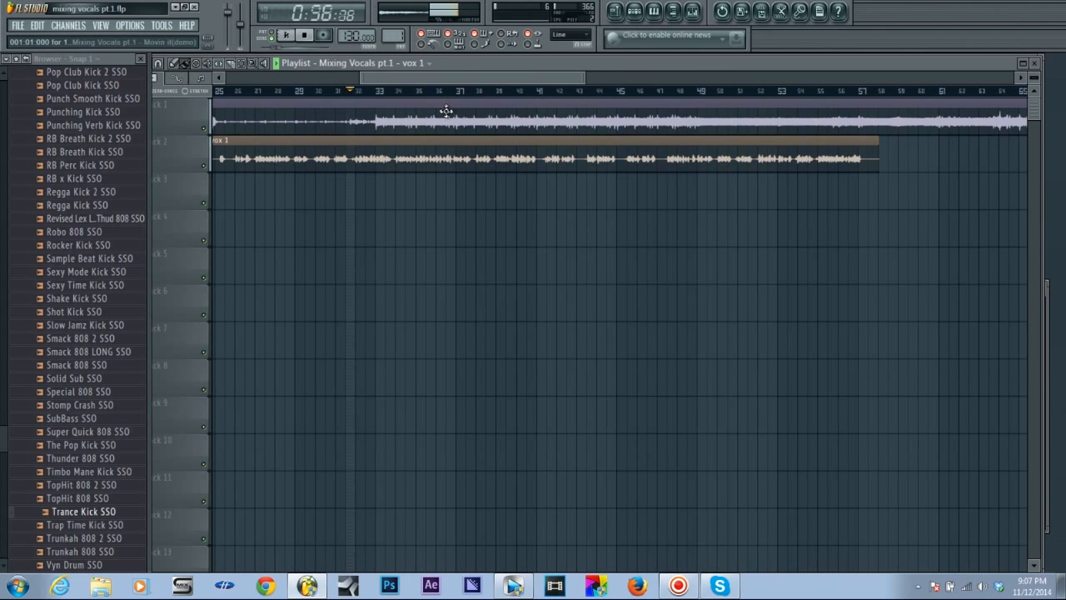
pyautogui.press('space')
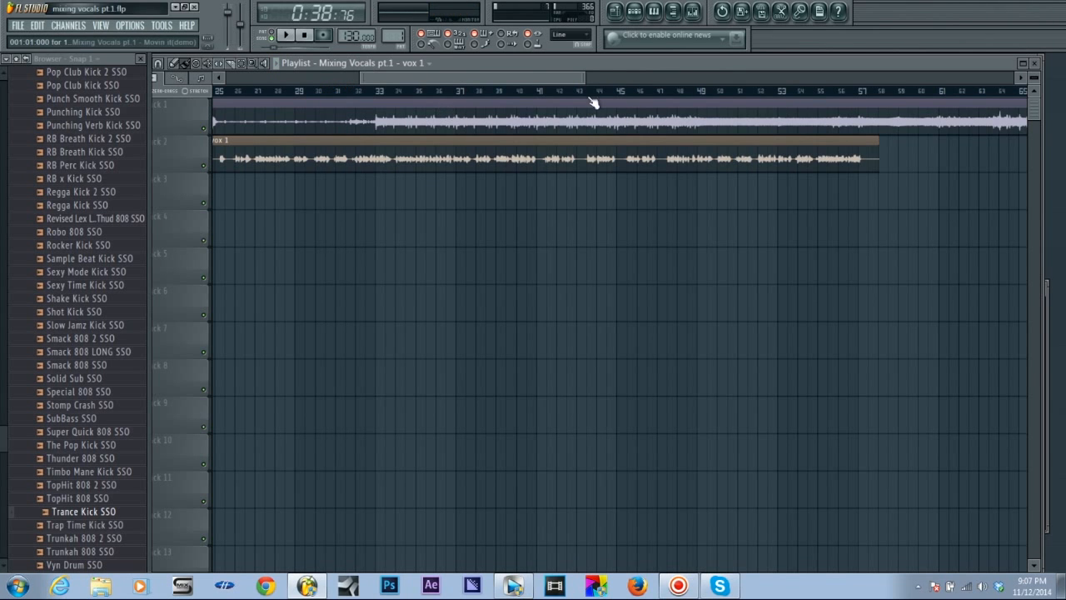
# Mute the "Movin it(demo)" track and audition the vox 1 clip on its own from bar 25.
pyautogui.moveTo(466, 81); pyautogui.dragTo(392, 83)
pyautogui.click(204, 129)
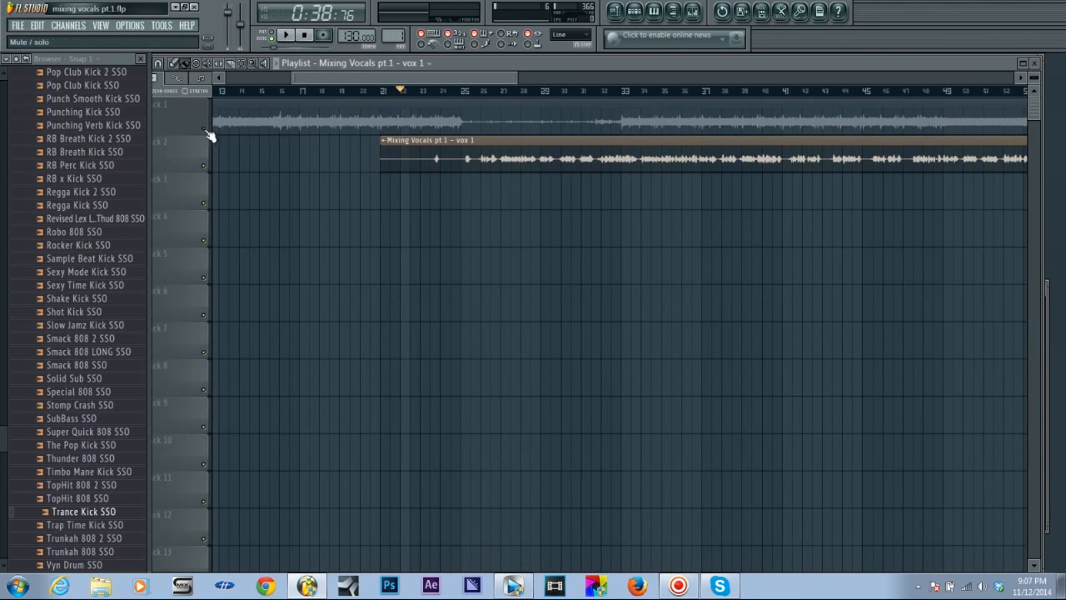
pyautogui.click(464, 92)
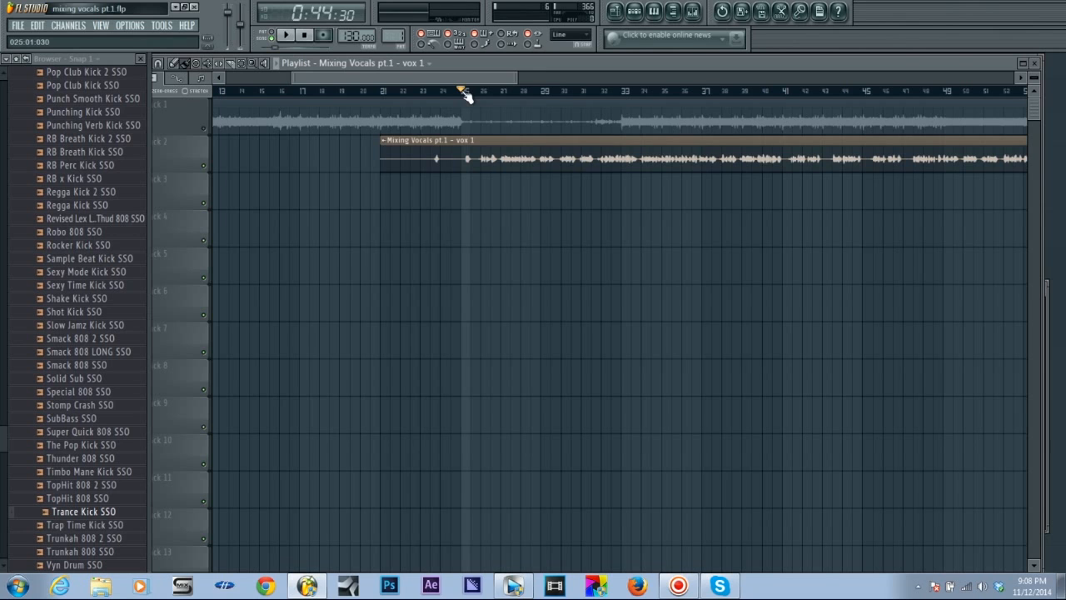
pyautogui.press('space')
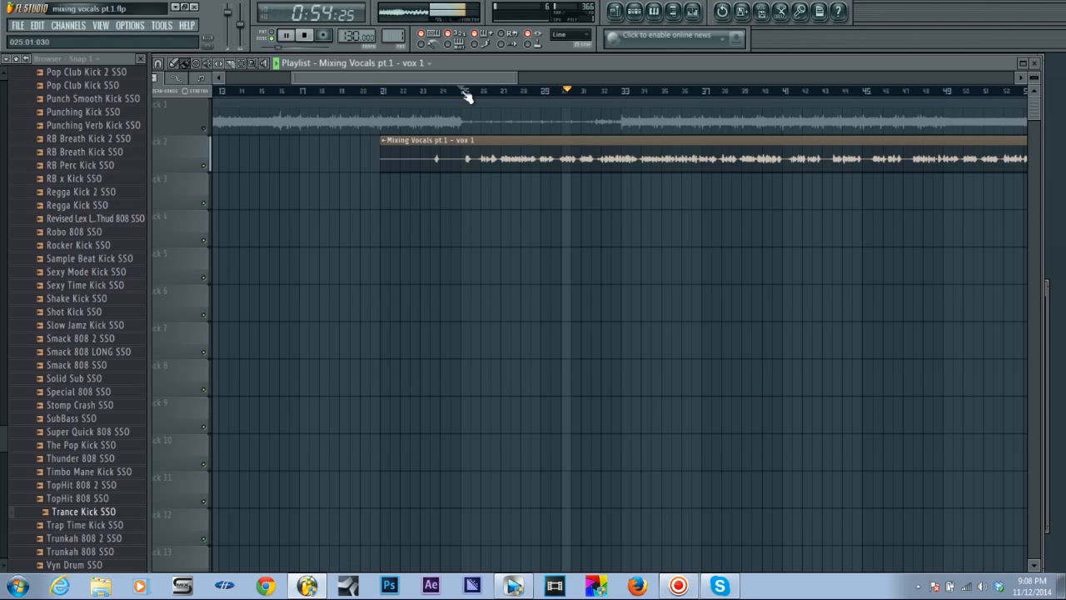
pyautogui.press('space')
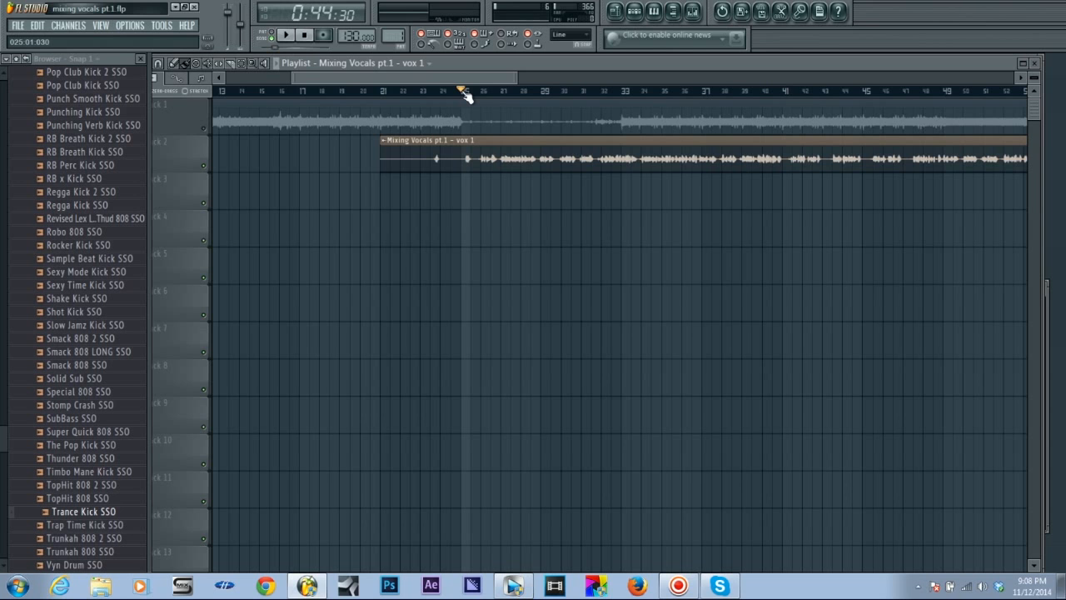
# Show the mixer and open the vocal channel's first Fruity Parametric EQ 2, placing its window clear of the effect slots.
pyautogui.moveTo(457, 83); pyautogui.dragTo(481, 84)
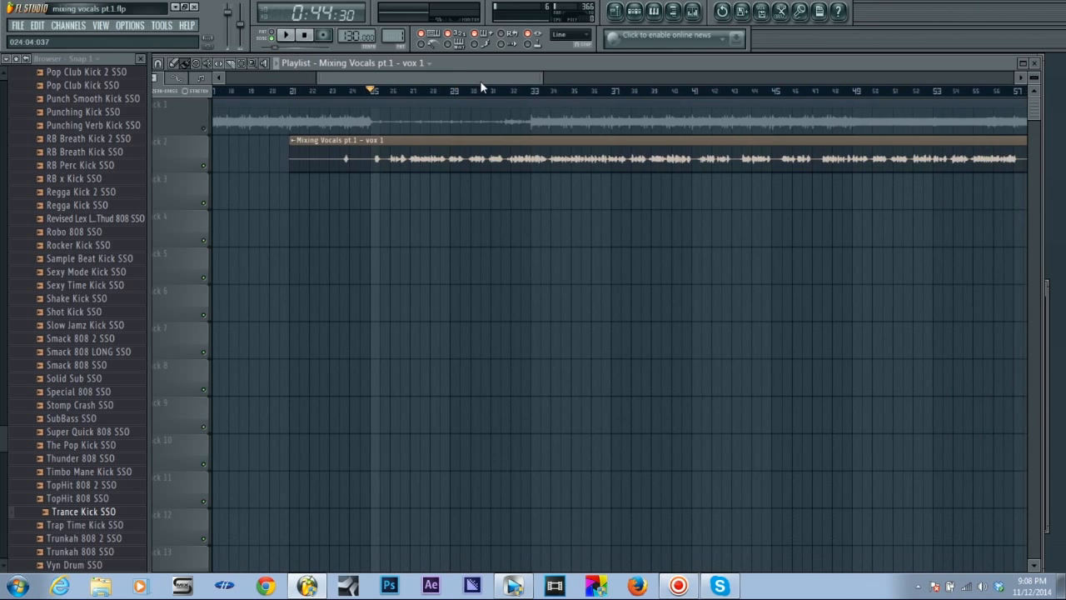
pyautogui.click(692, 11)
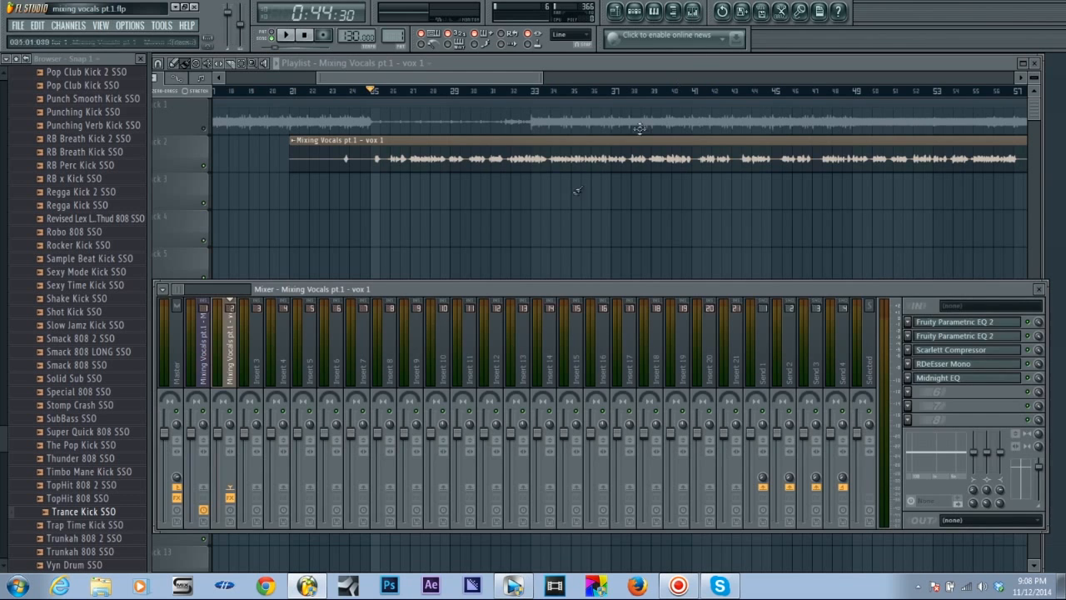
pyautogui.click(958, 326)
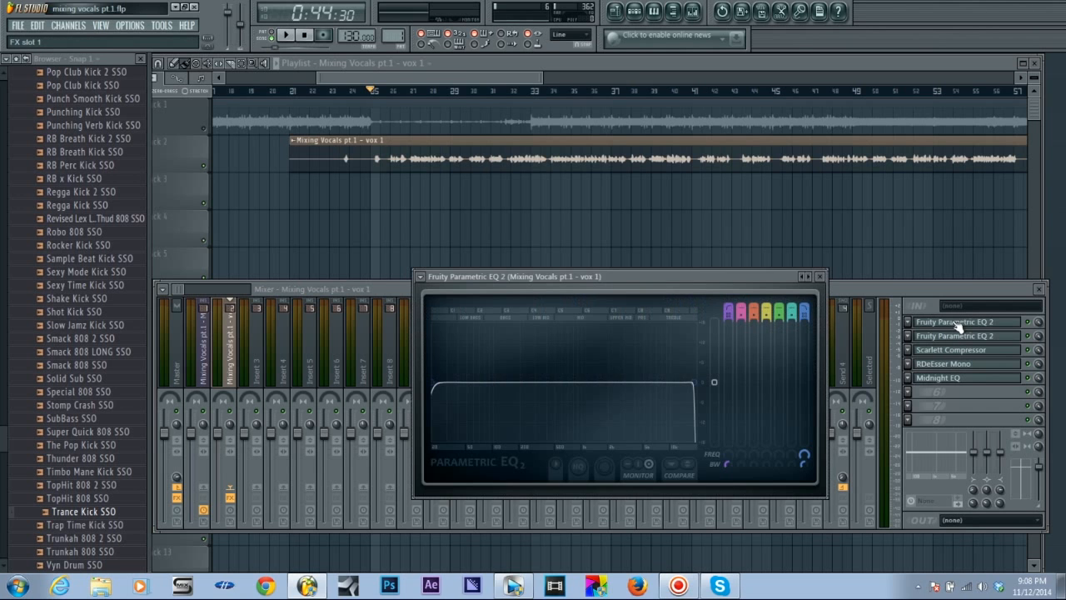
pyautogui.moveTo(633, 280); pyautogui.dragTo(513, 235)
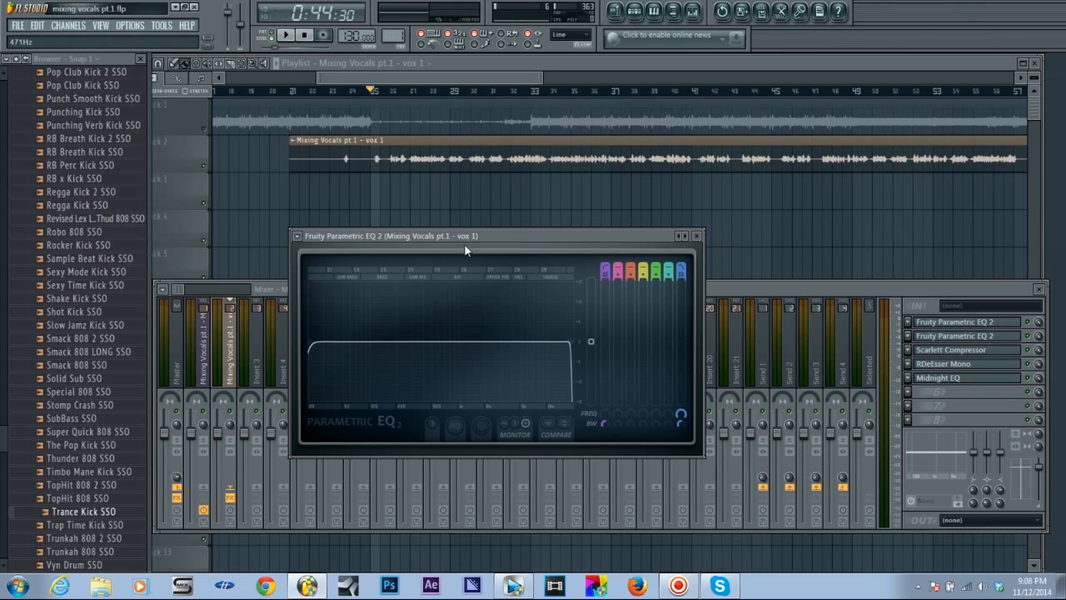
pyautogui.moveTo(476, 238); pyautogui.dragTo(406, 217)
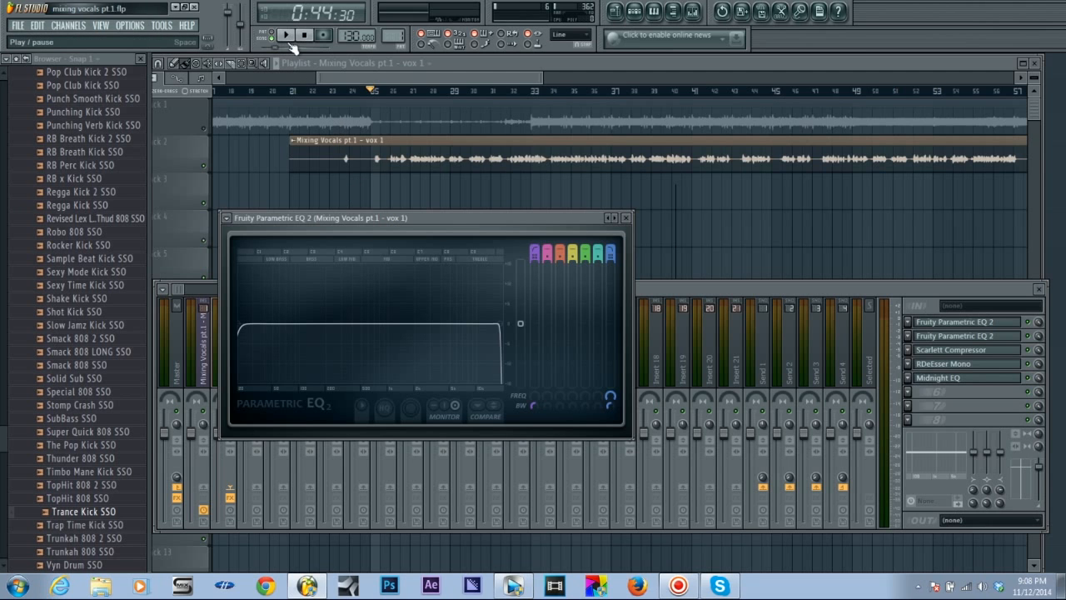
# Load the EQ's "20Hz + 18kHz cut" preset and move its high-pass and low-pass bands out to the ends of the spectrum.
pyautogui.rightClick(611, 219)
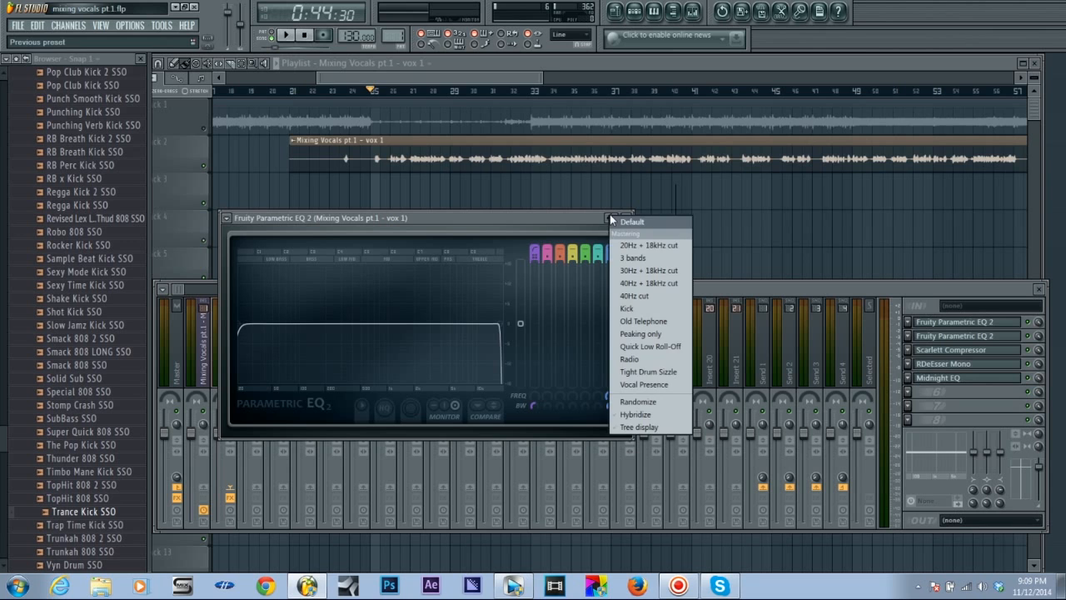
pyautogui.click(624, 222)
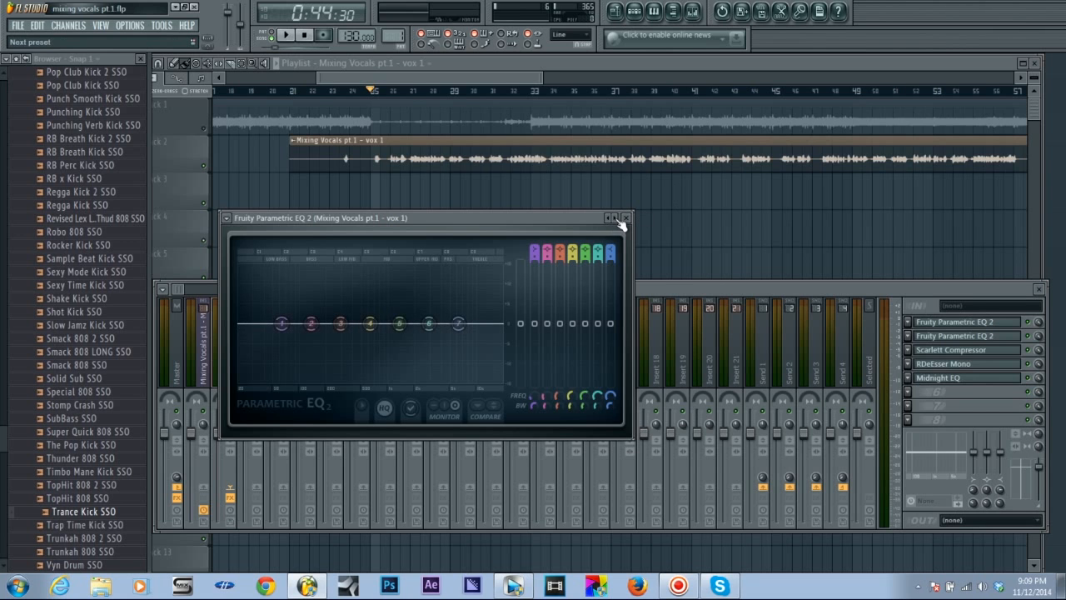
pyautogui.click(621, 222)
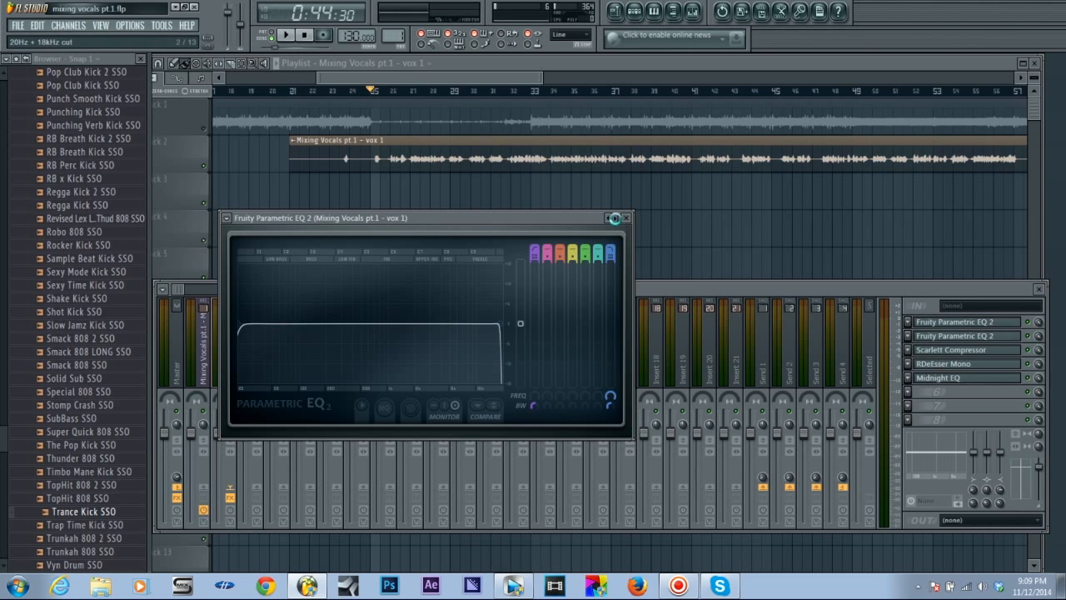
pyautogui.click(611, 219)
pyautogui.click(616, 219)
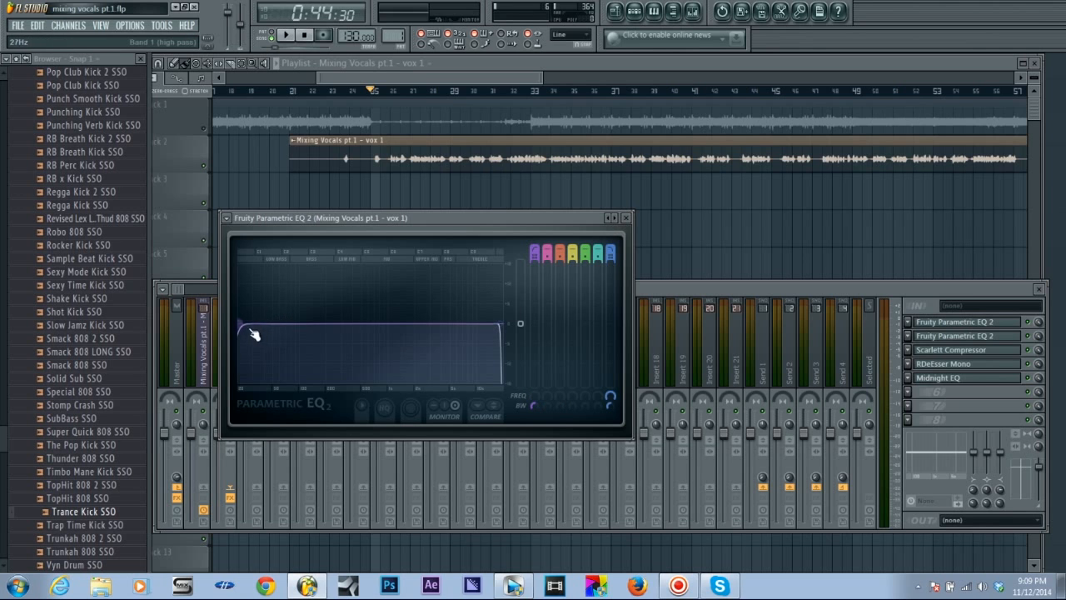
pyautogui.moveTo(240, 323)
pyautogui.mouseDown()
pyautogui.moveTo(297, 316)
pyautogui.moveTo(239, 323)
pyautogui.mouseUp()
pyautogui.moveTo(500, 323)
pyautogui.mouseDown()
pyautogui.moveTo(337, 324)
pyautogui.moveTo(502, 323)
pyautogui.mouseUp()
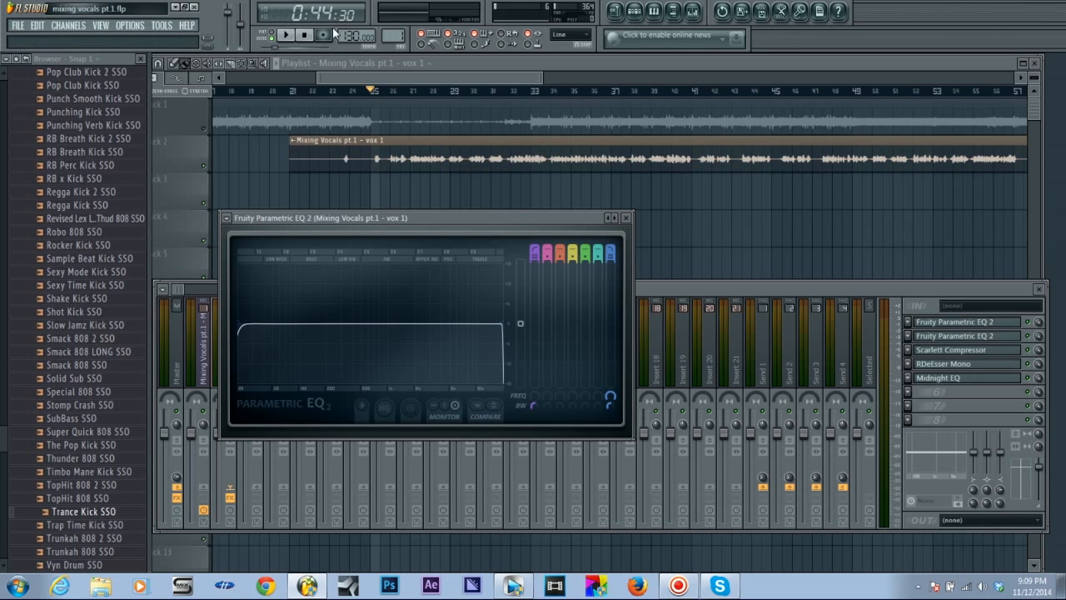
# Raise the high-pass band's cutoff during vocal playback so it rolls off the lows just beneath the voice.
pyautogui.click(286, 35)
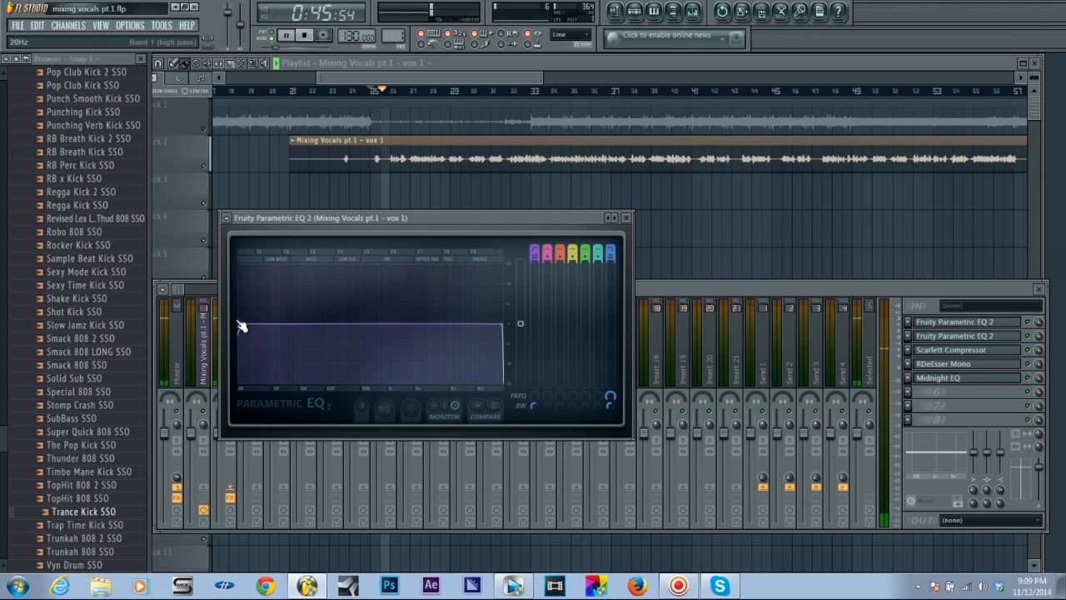
pyautogui.moveTo(240, 324); pyautogui.dragTo(300, 323)
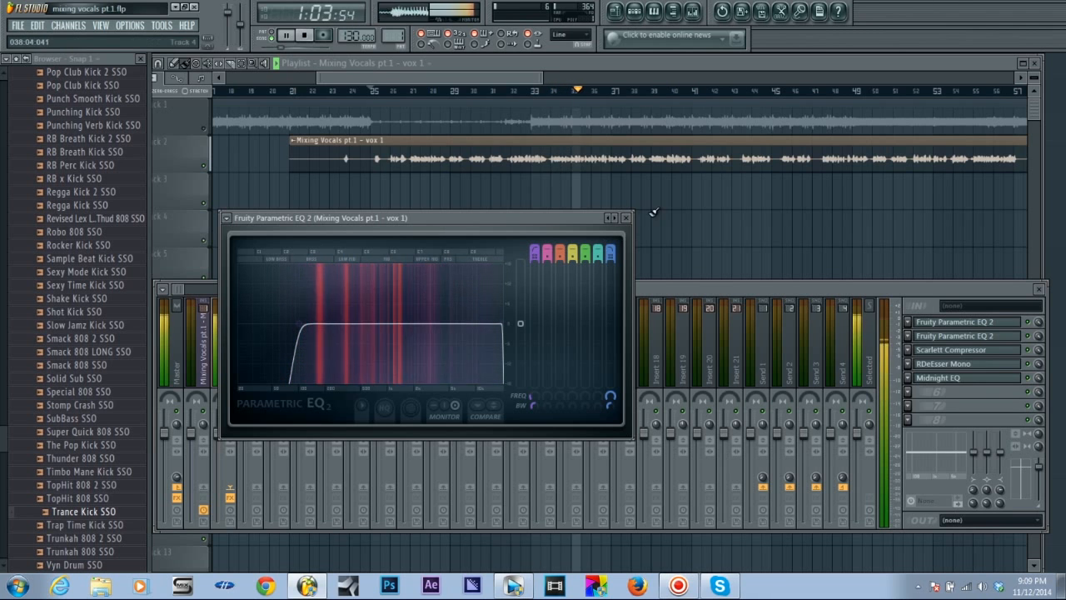
pyautogui.press('space')
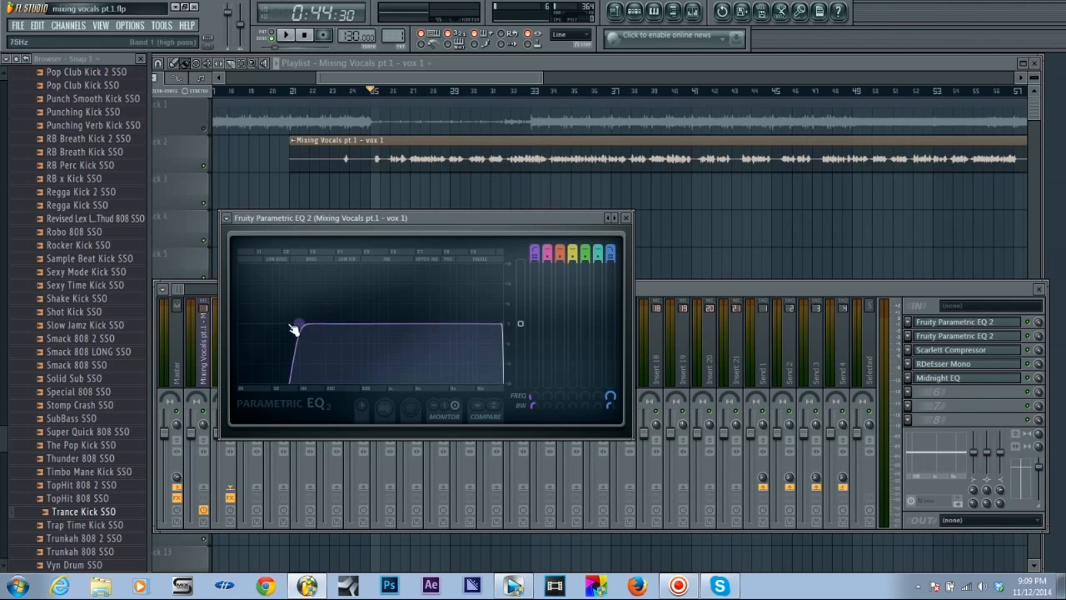
pyautogui.moveTo(316, 338)
pyautogui.mouseDown()
pyautogui.moveTo(286, 381)
pyautogui.moveTo(302, 321)
pyautogui.moveTo(298, 329)
pyautogui.mouseUp()
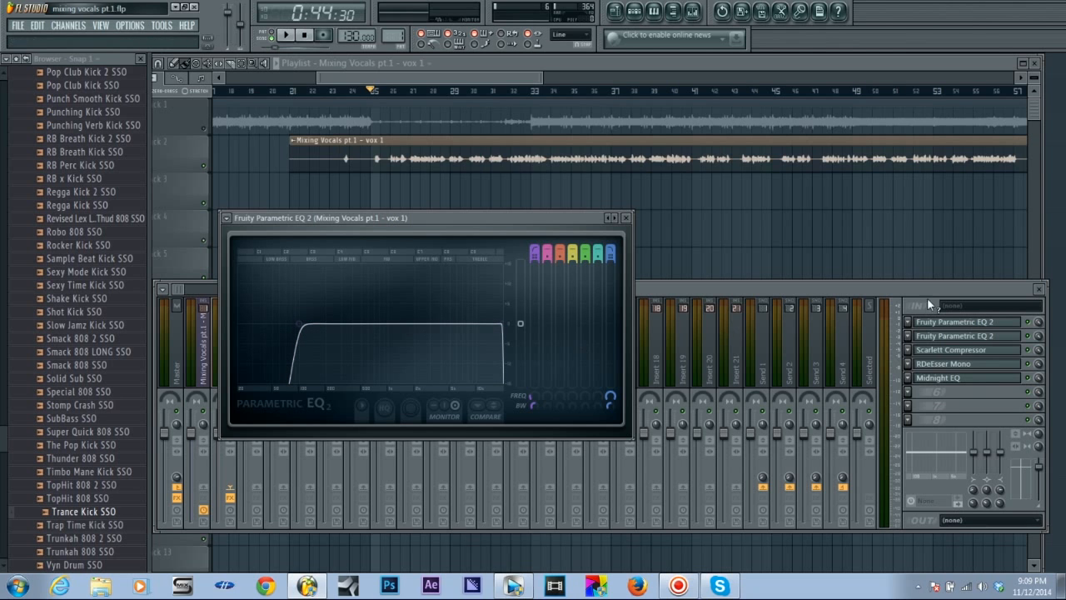
# Open the vocal's second Fruity Parametric EQ 2 and boost band 3 by 18 dB at about 350 Hz with 6% bandwidth.
pyautogui.click(980, 336)
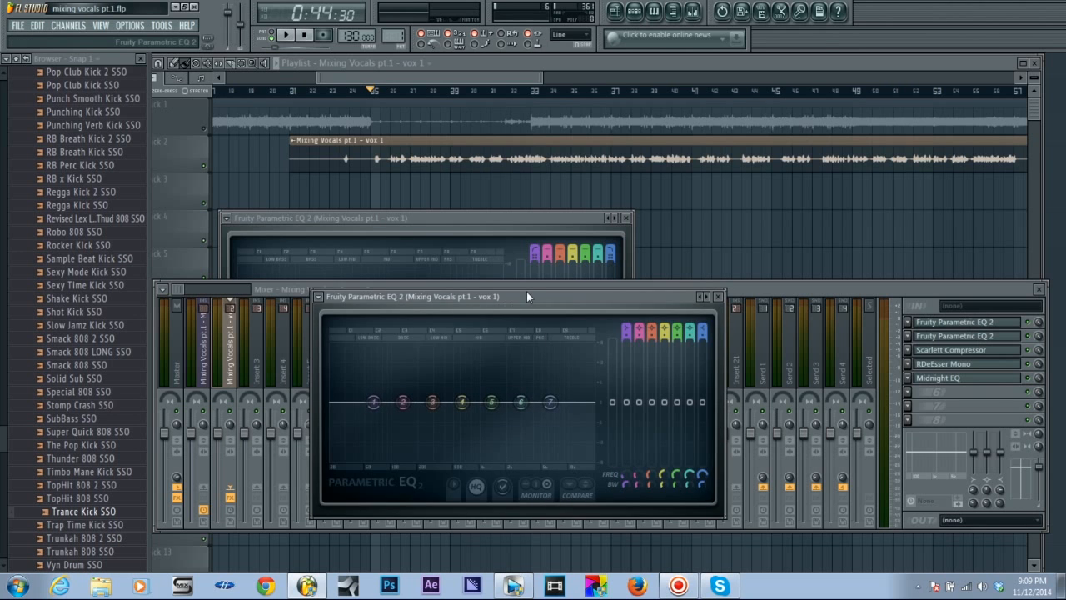
pyautogui.moveTo(527, 295); pyautogui.dragTo(514, 243)
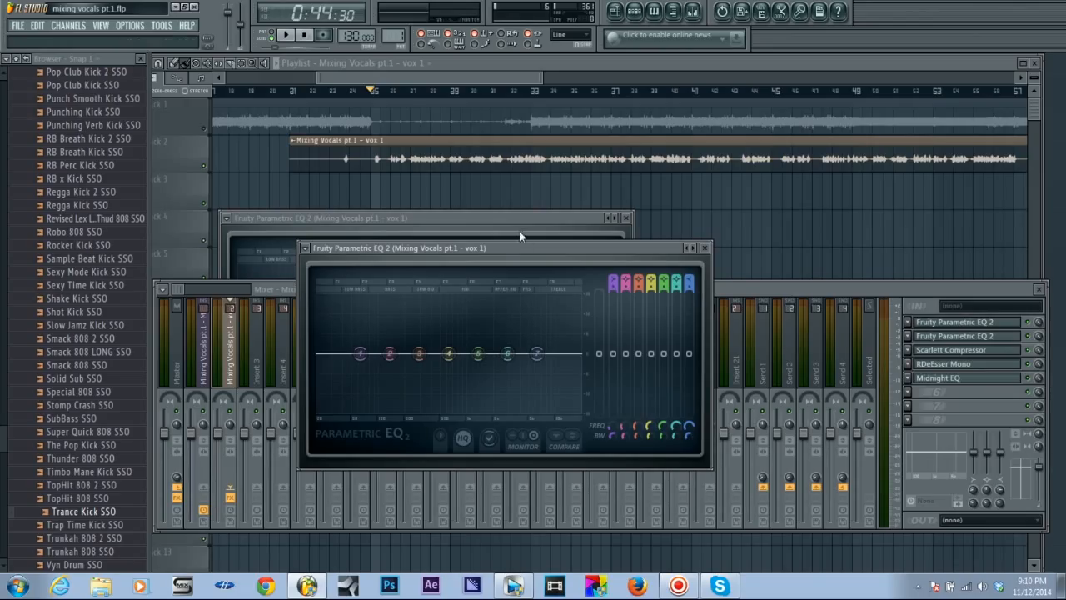
pyautogui.moveTo(429, 360); pyautogui.dragTo(425, 298)
pyautogui.scroll(-3, 425, 298)
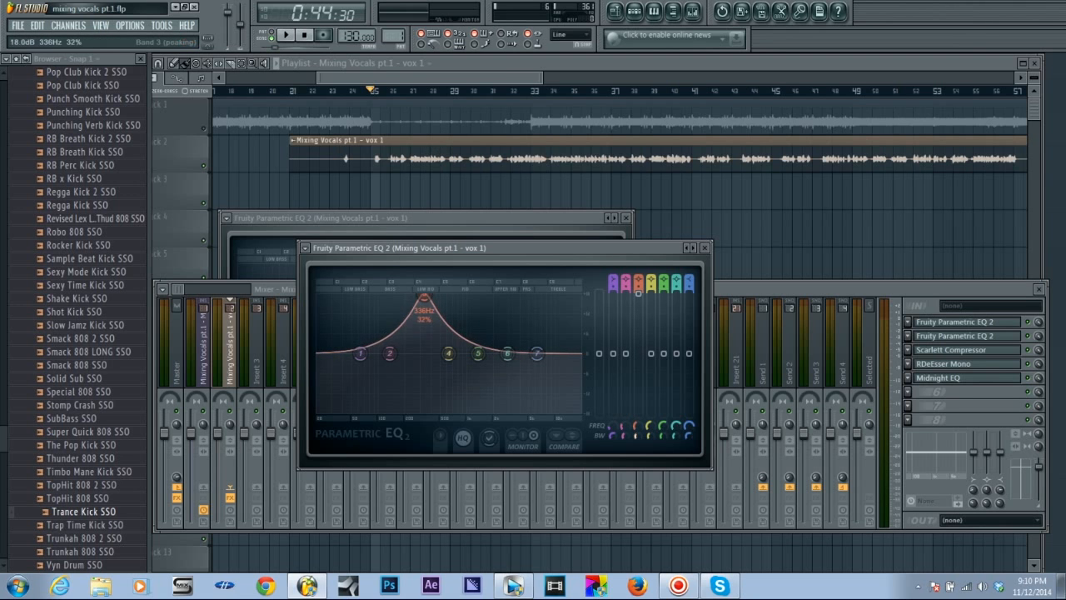
pyautogui.scroll(-4, 424, 299)
pyautogui.scroll(3, 424, 299)
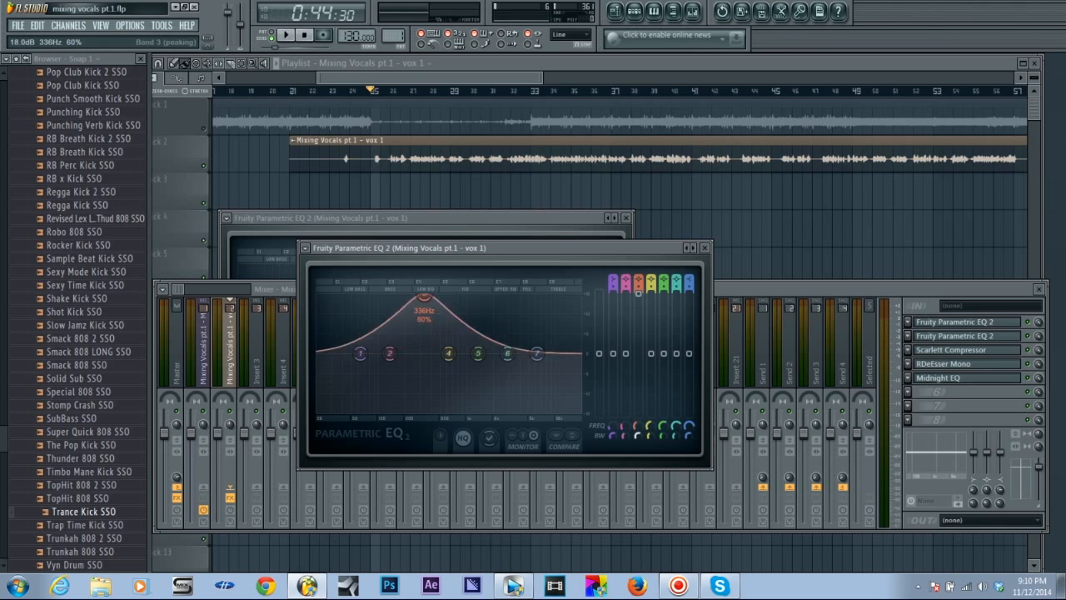
pyautogui.scroll(-3, 424, 298)
pyautogui.moveTo(424, 298)
pyautogui.mouseDown()
pyautogui.moveTo(508, 298)
pyautogui.moveTo(392, 298)
pyautogui.moveTo(425, 298)
pyautogui.moveTo(426, 350)
pyautogui.moveTo(422, 296)
pyautogui.mouseUp()
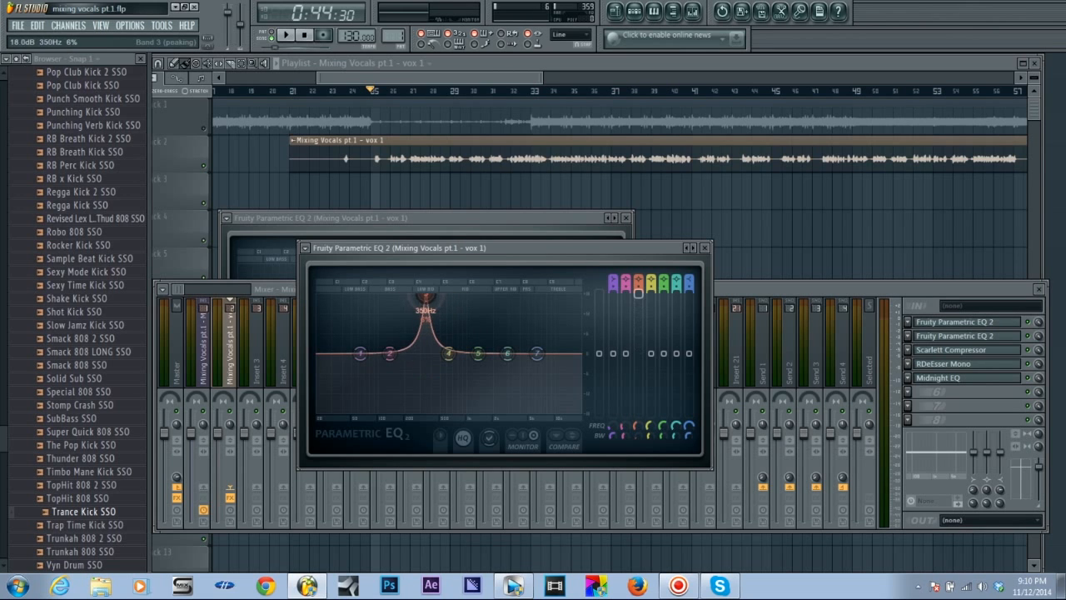
# Sweep band 3 during playback down to 186 Hz and turn it into a 3.9 dB cut with 30% bandwidth.
pyautogui.click(285, 35)
pyautogui.moveTo(450, 300); pyautogui.dragTo(401, 298)
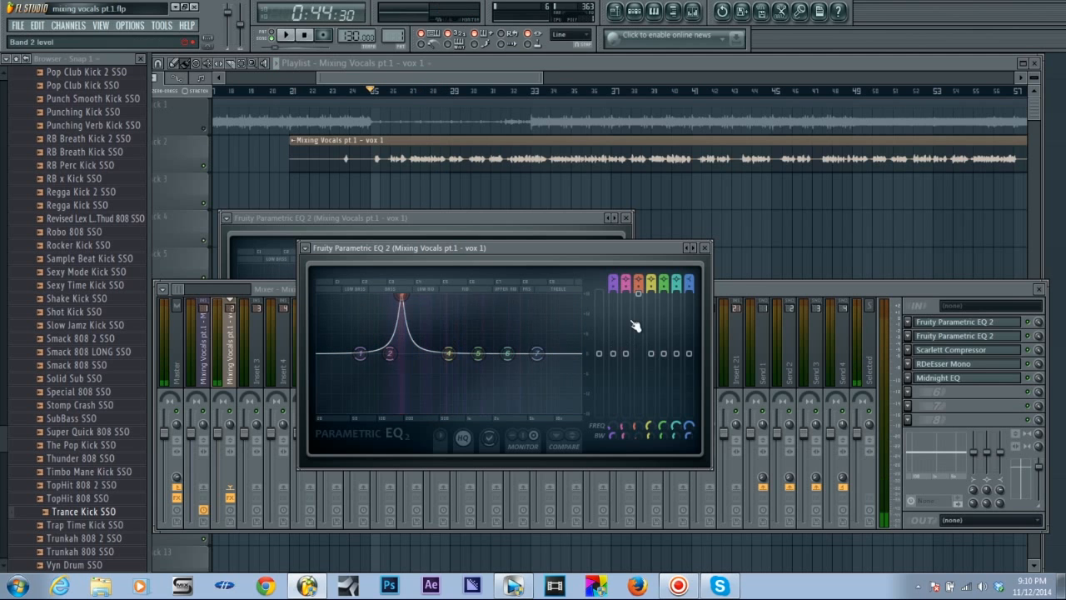
pyautogui.moveTo(639, 294); pyautogui.dragTo(638, 368)
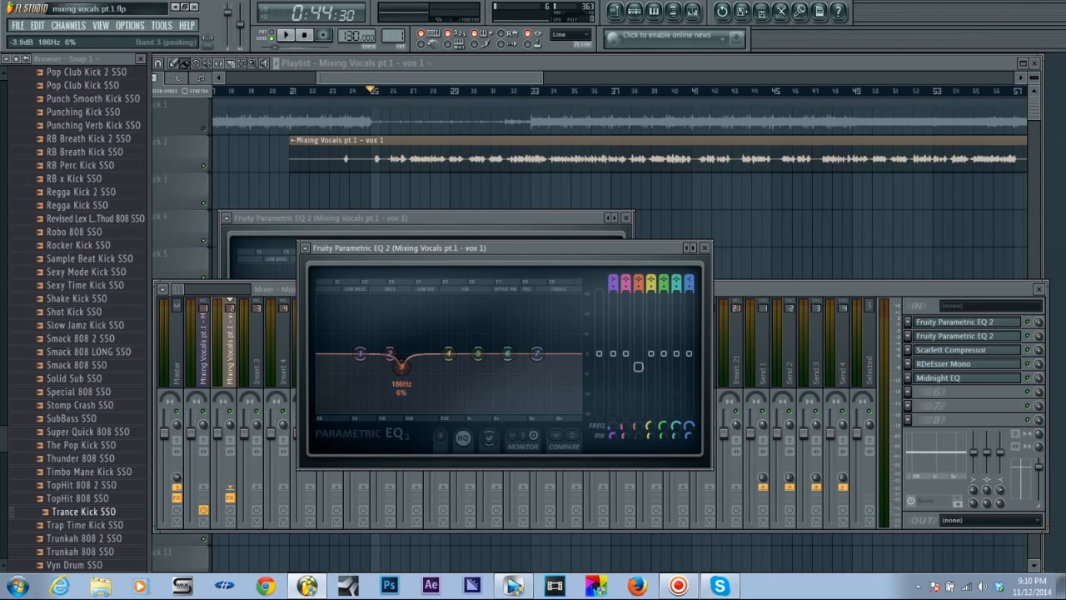
pyautogui.moveTo(638, 368); pyautogui.dragTo(638, 369)
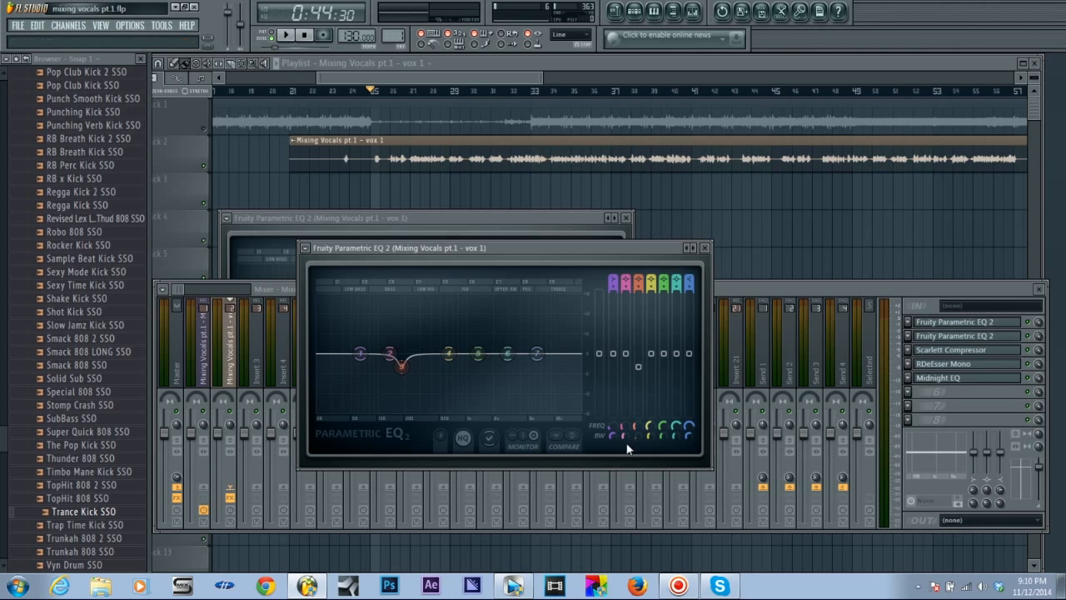
pyautogui.moveTo(635, 437); pyautogui.dragTo(635, 429)
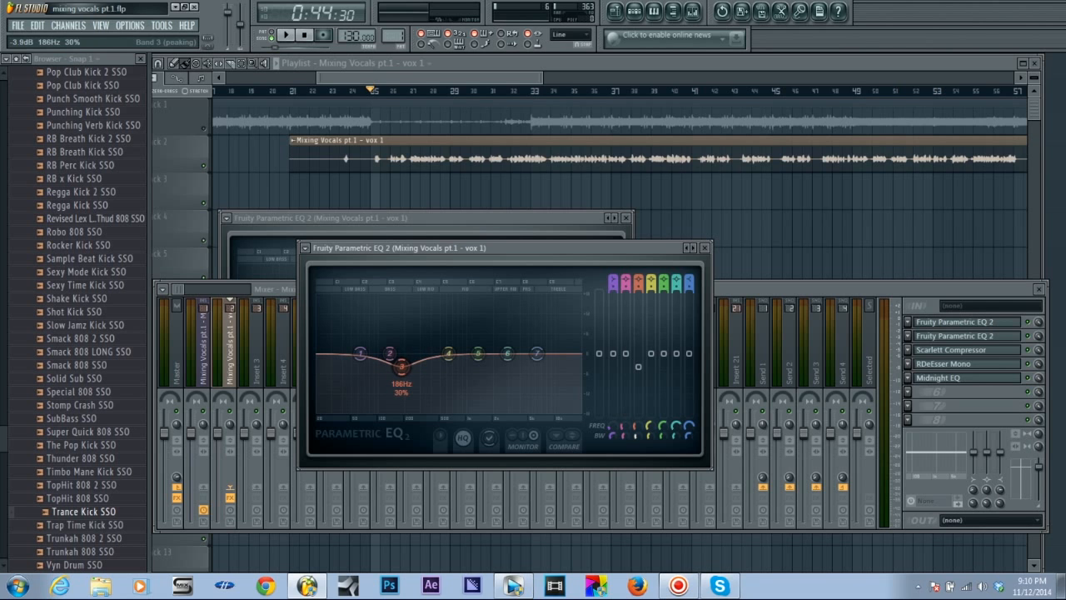
pyautogui.scroll(-3, 402, 367)
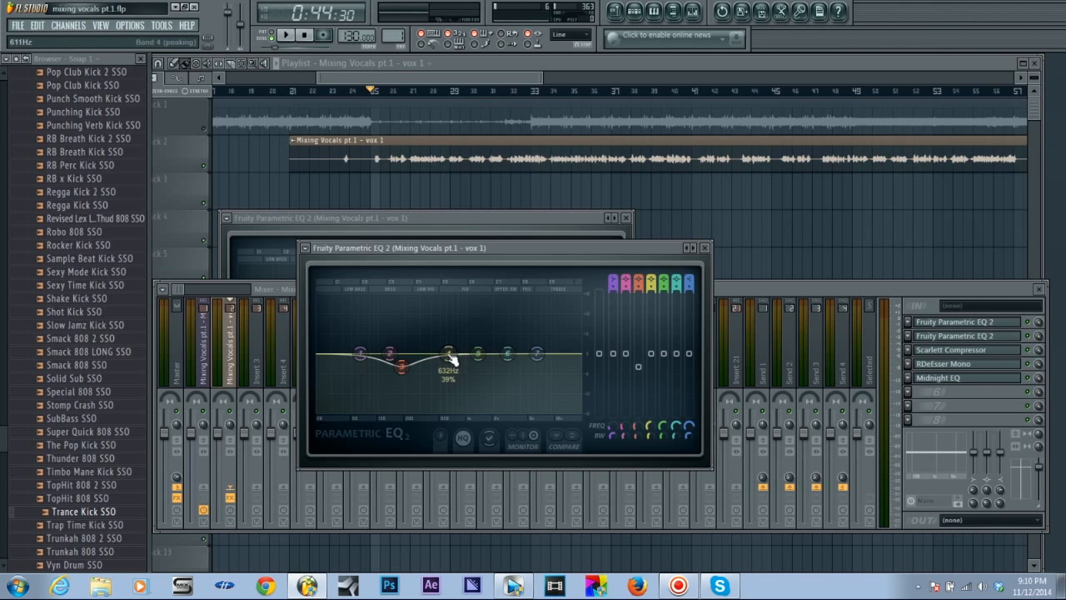
# Shape band 4 into a narrow 18 dB boost at about 668 Hz with 0% bandwidth and play the vocal through it.
pyautogui.moveTo(451, 358); pyautogui.dragTo(456, 337)
pyautogui.moveTo(654, 442); pyautogui.dragTo(654, 457)
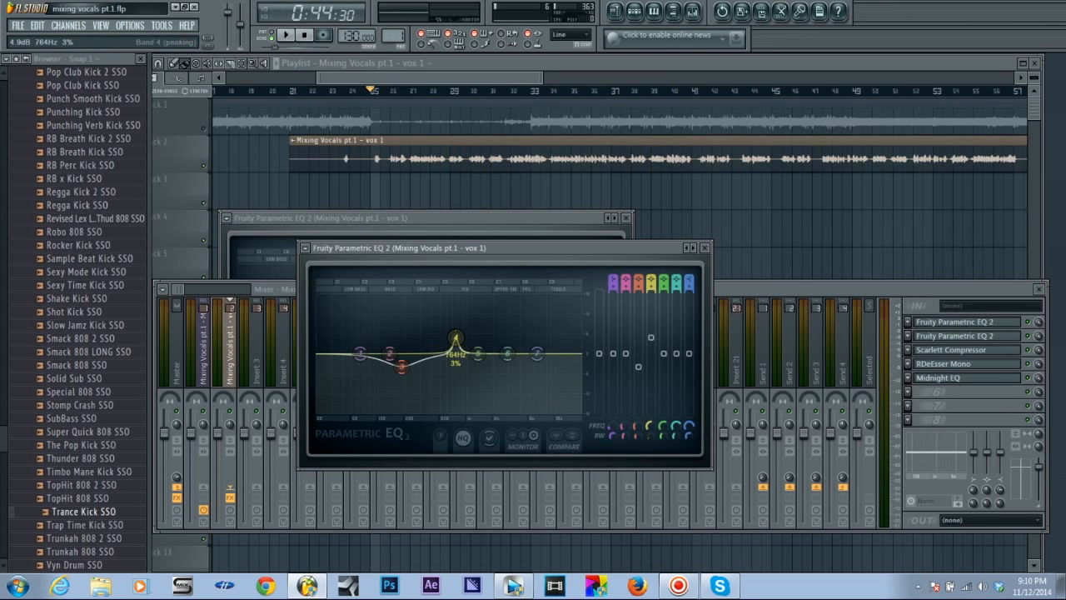
pyautogui.moveTo(456, 339); pyautogui.dragTo(450, 297)
pyautogui.press('space')
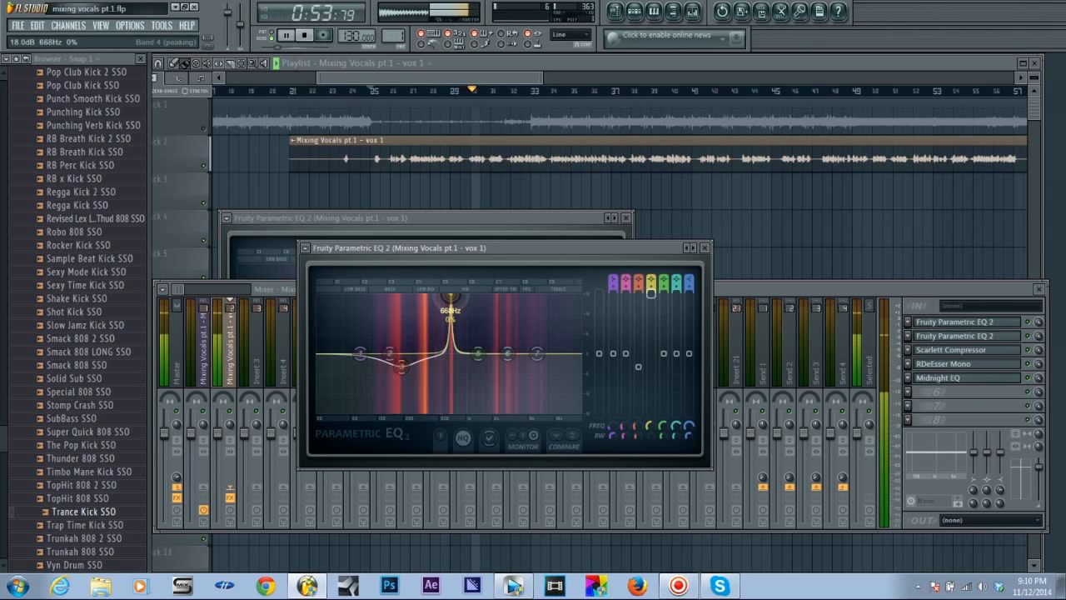
# Stop playback and turn band 4 into a 3.6 dB cut at 668 Hz with 30% bandwidth.
pyautogui.press('space')
pyautogui.moveTo(655, 298); pyautogui.dragTo(651, 361)
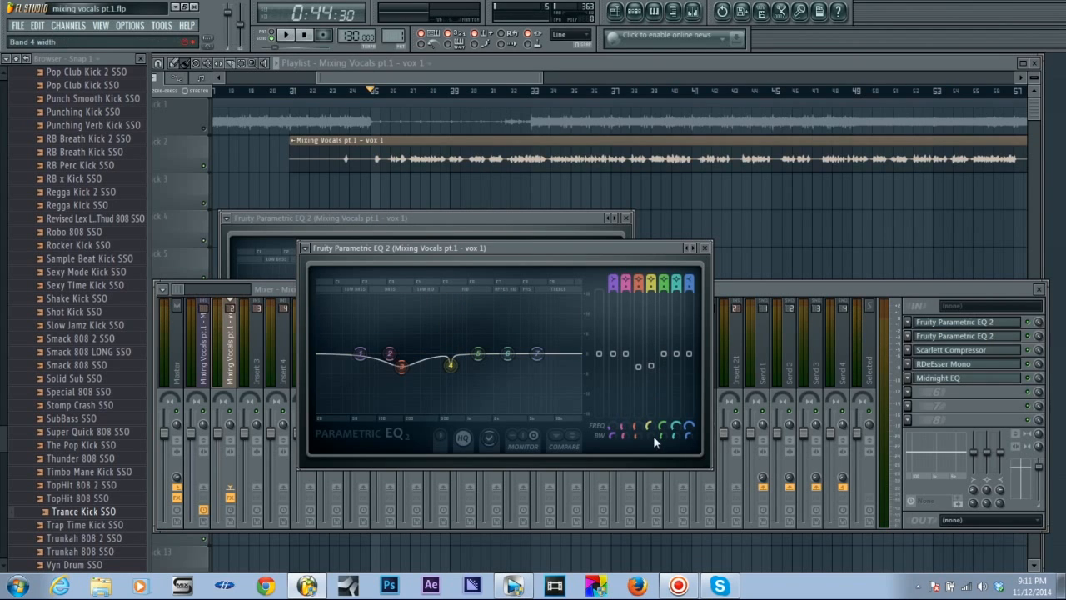
pyautogui.moveTo(653, 434); pyautogui.dragTo(653, 428)
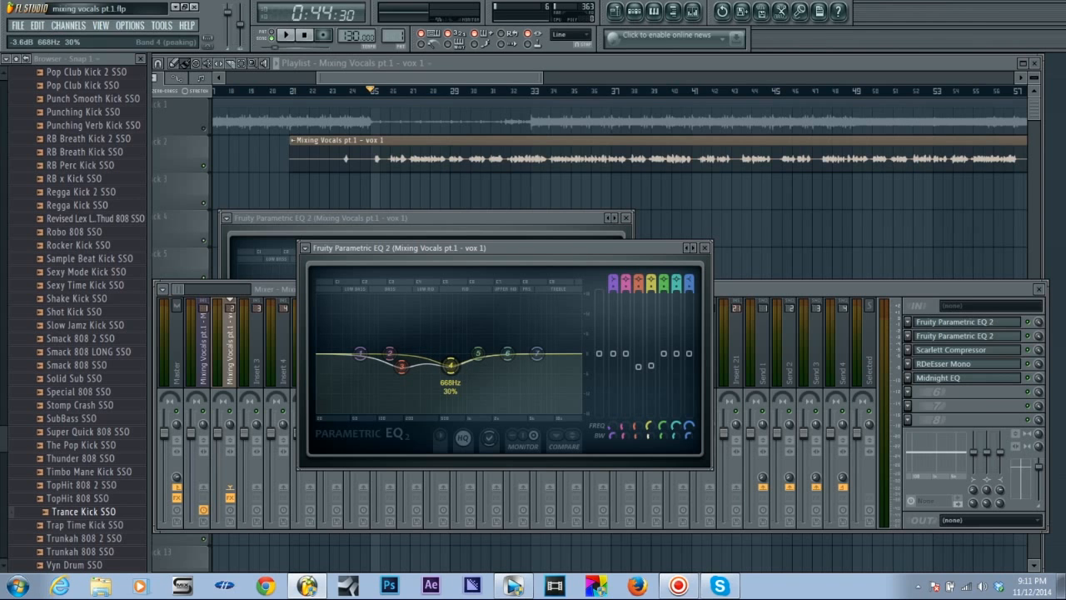
# Shape band 5 into a narrow, full-height boost with 0% bandwidth and sweep it to about 2.2 kHz over the playing vocal.
pyautogui.moveTo(478, 354); pyautogui.dragTo(488, 342)
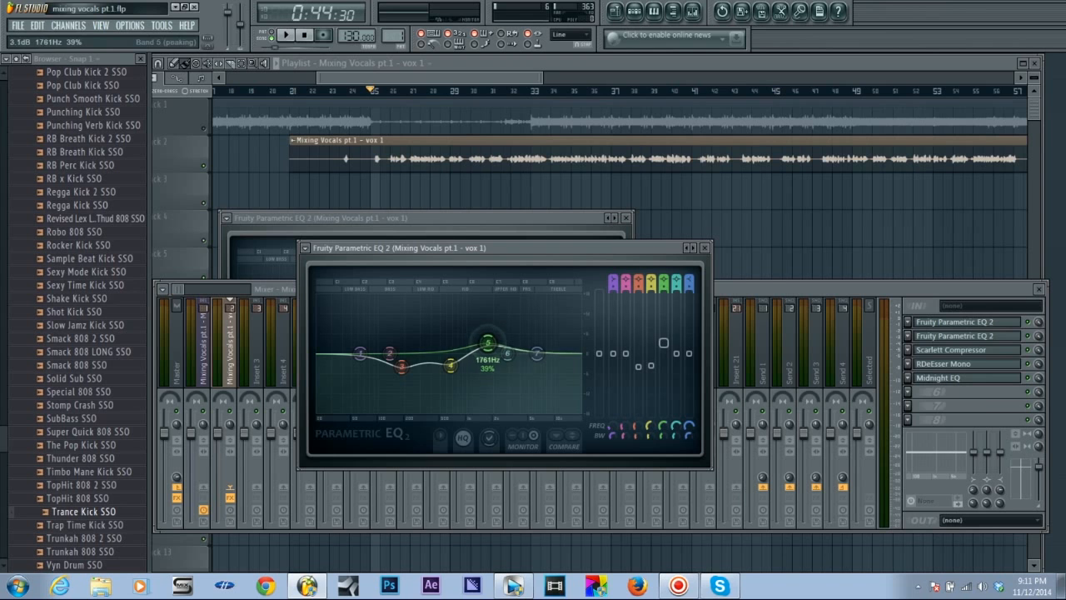
pyautogui.moveTo(664, 435); pyautogui.dragTo(664, 459)
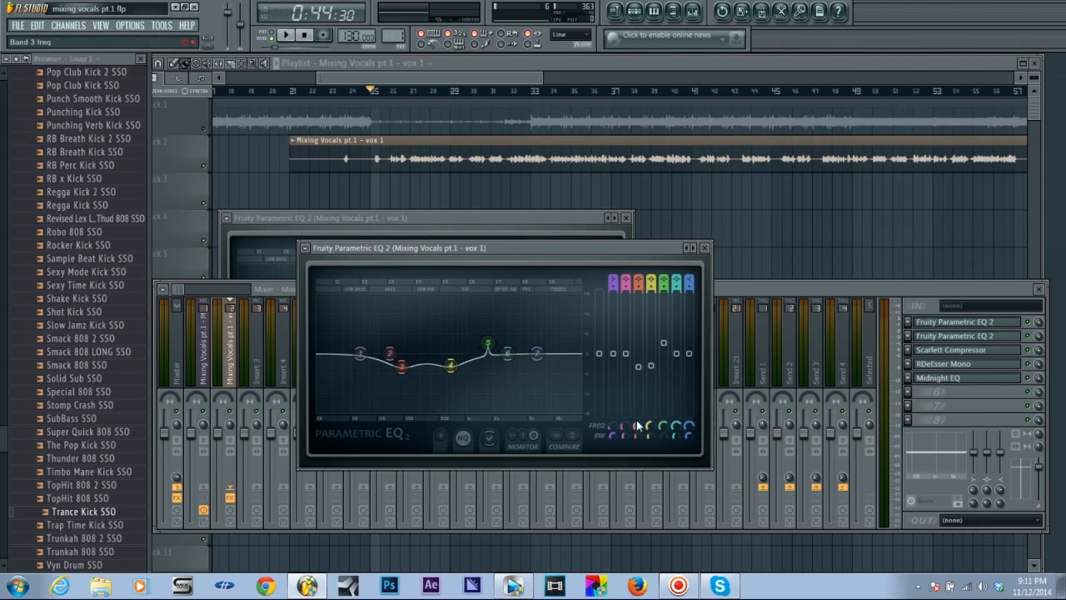
pyautogui.moveTo(488, 343); pyautogui.dragTo(497, 297)
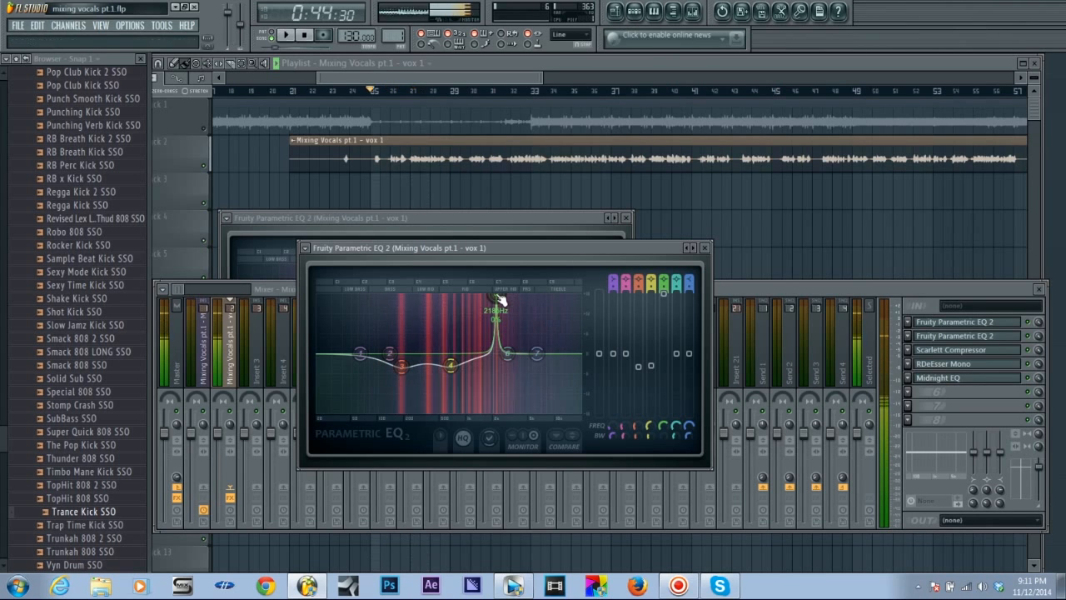
pyautogui.press('space')
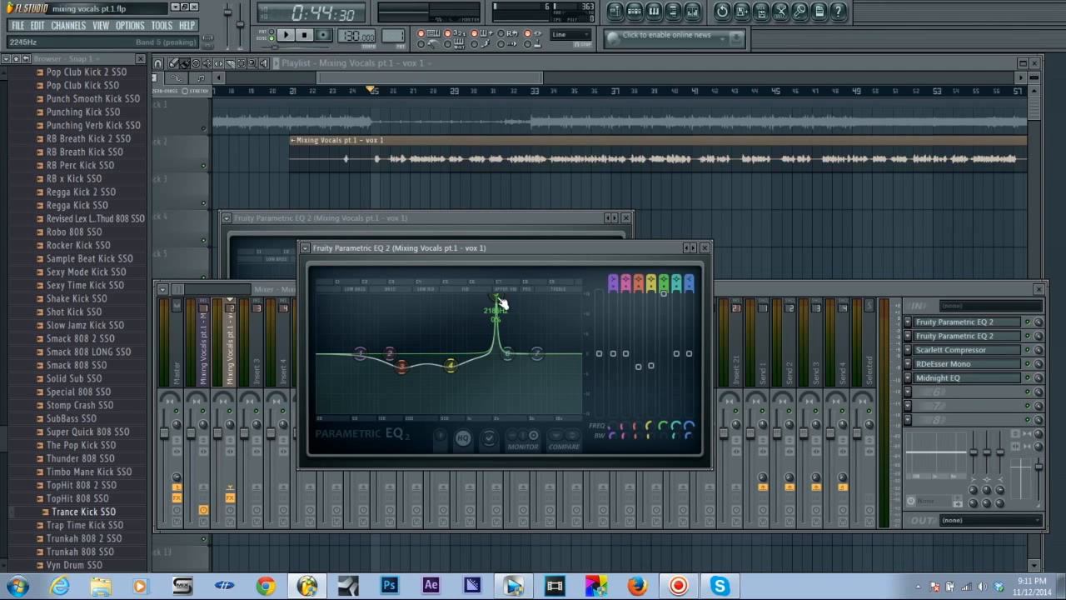
# Fine-tune band 5 to 2156 Hz during playback, turn it into a 3.9 dB cut and widen its bandwidth.
pyautogui.press('space')
pyautogui.moveTo(499, 298)
pyautogui.mouseDown()
pyautogui.moveTo(472, 298)
pyautogui.moveTo(503, 305)
pyautogui.mouseUp()
pyautogui.press('space')
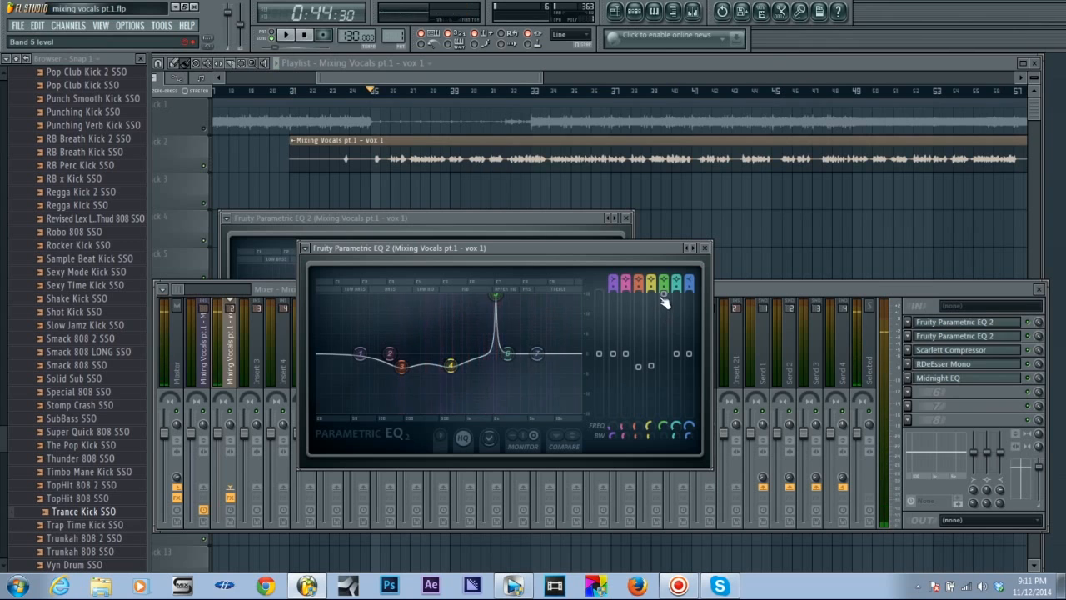
pyautogui.moveTo(664, 294); pyautogui.dragTo(664, 366)
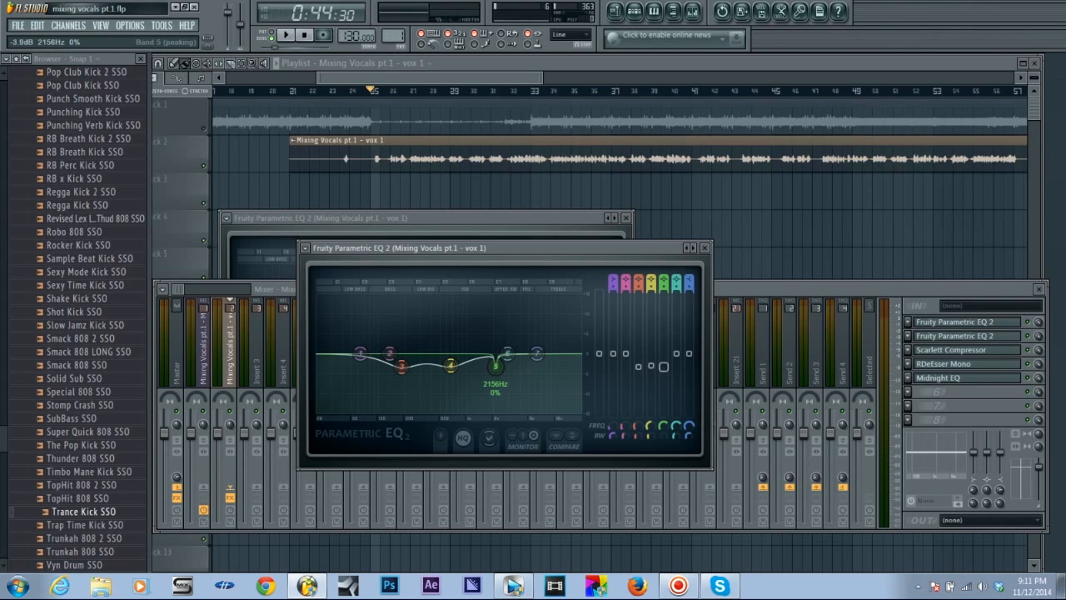
pyautogui.moveTo(661, 434); pyautogui.dragTo(661, 419)
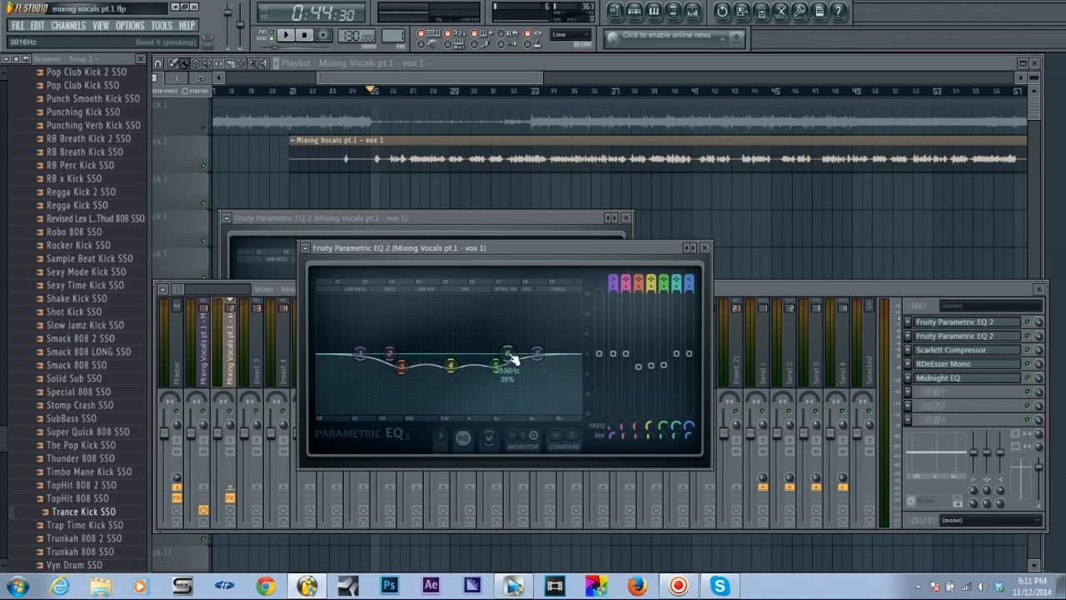
# Shape band 6 into an 18 dB boost with 0% bandwidth and sweep it during playback to 6962 Hz.
pyautogui.moveTo(510, 357); pyautogui.dragTo(517, 326)
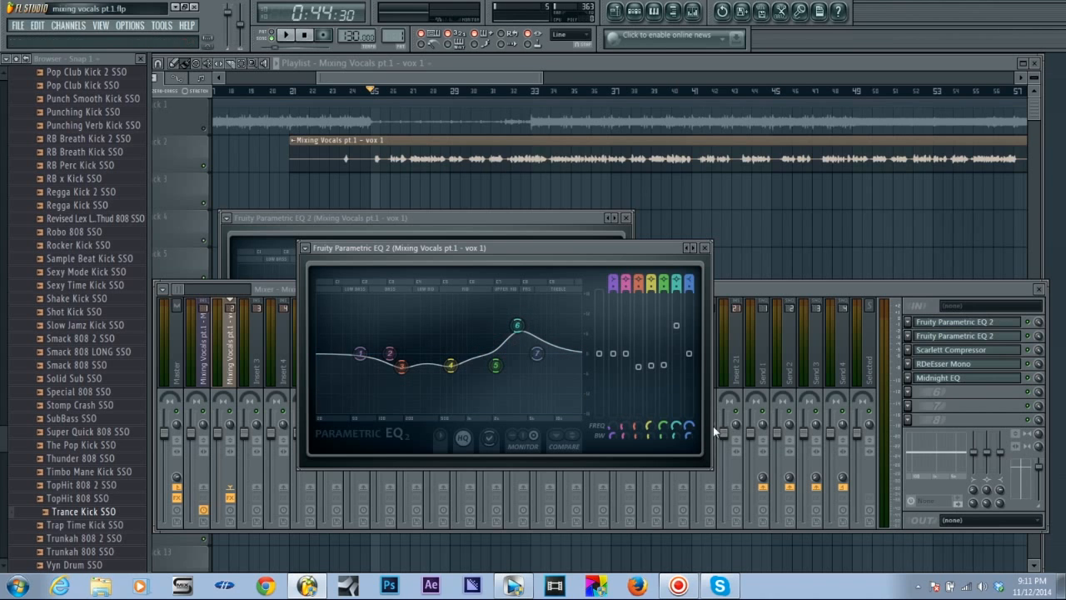
pyautogui.moveTo(675, 441); pyautogui.dragTo(676, 456)
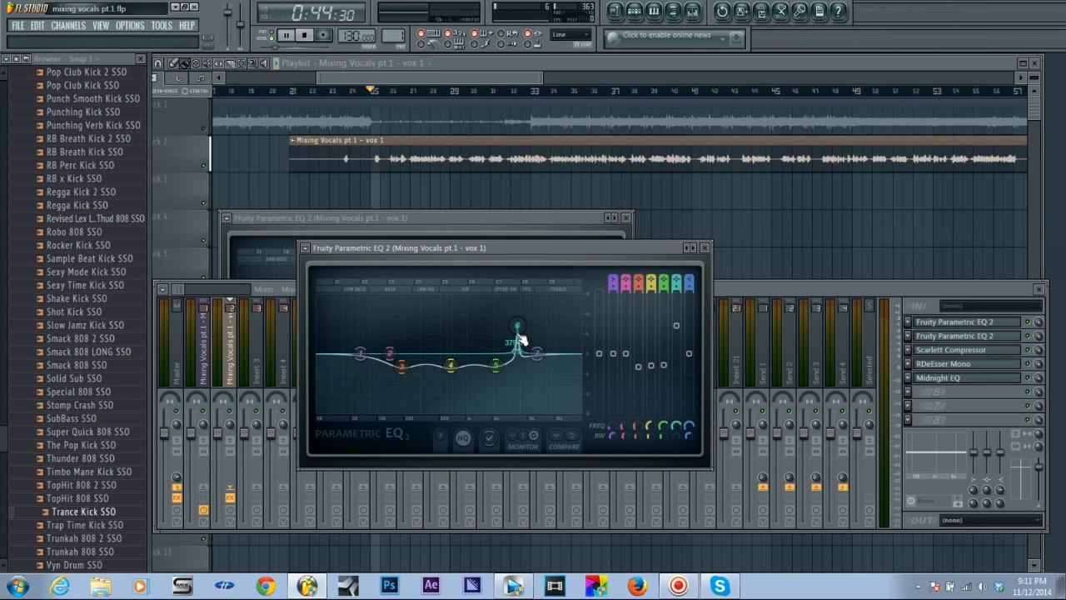
pyautogui.moveTo(518, 327); pyautogui.dragTo(541, 297)
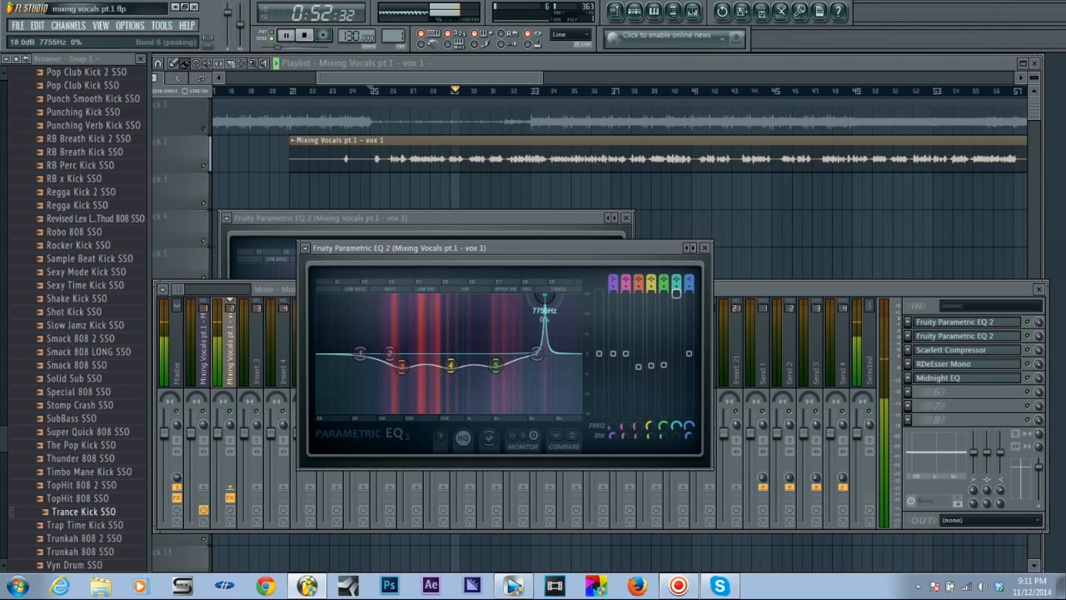
pyautogui.moveTo(542, 297); pyautogui.dragTo(540, 297)
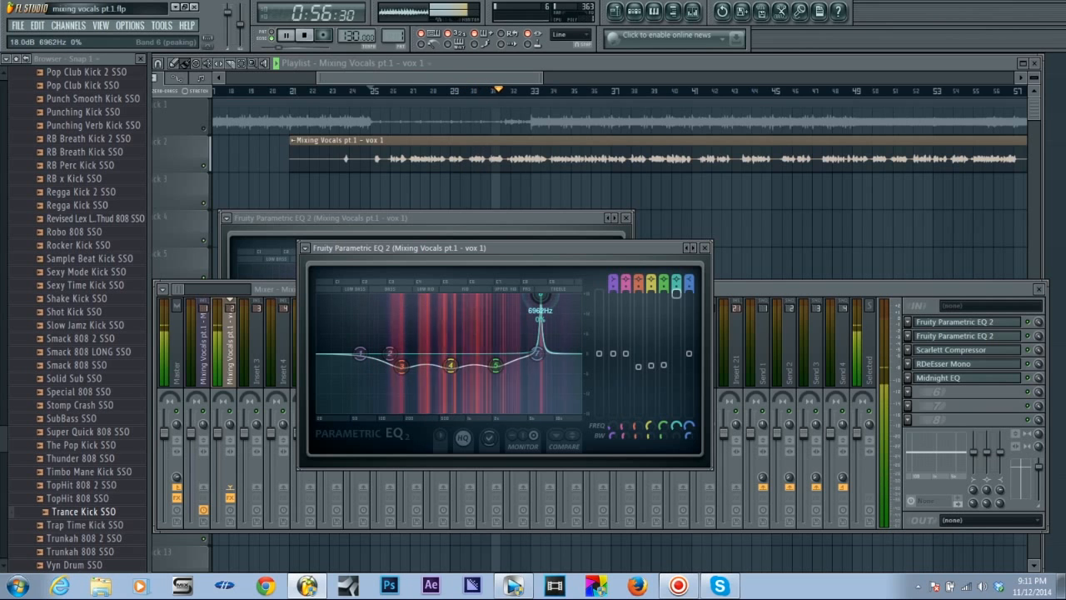
# Stop playback, turn band 6 into a 2.9 dB cut at 6962 Hz and widen its bandwidth.
pyautogui.press('space')
pyautogui.moveTo(676, 293); pyautogui.dragTo(677, 364)
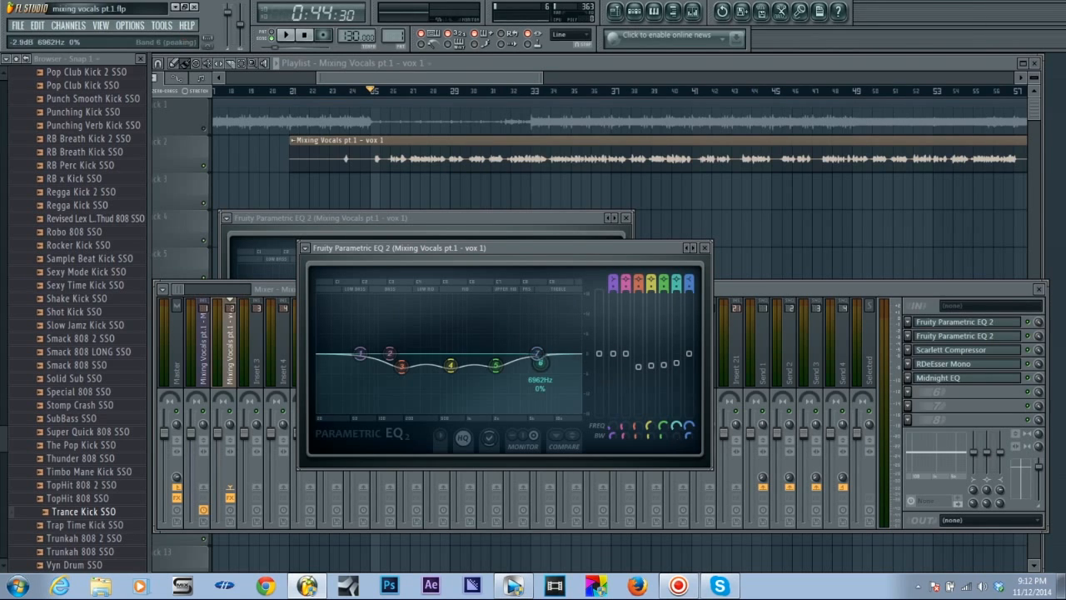
pyautogui.moveTo(677, 435); pyautogui.dragTo(676, 425)
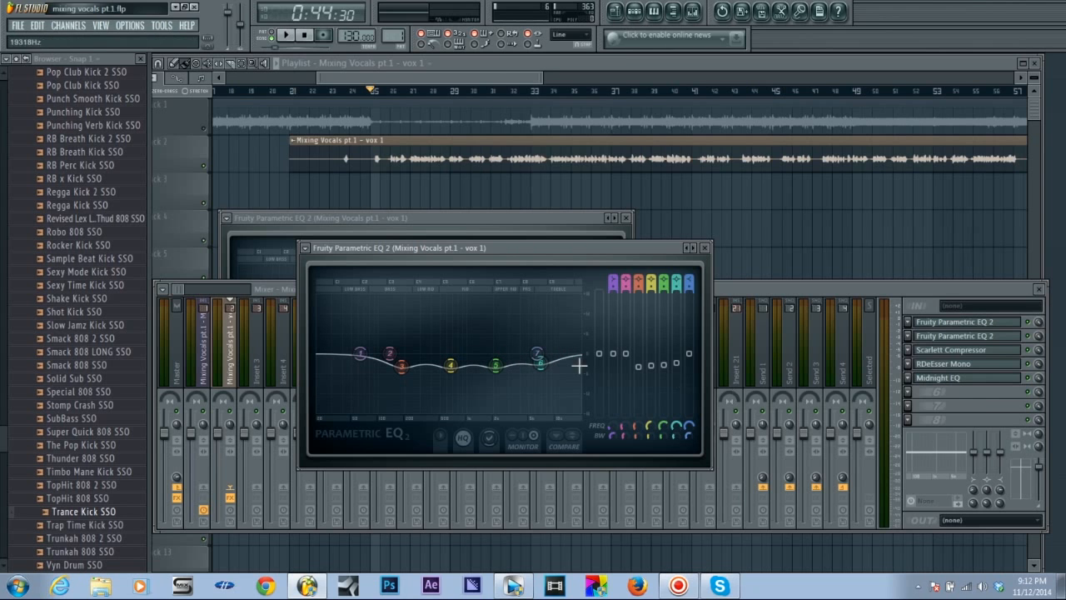
# Compare the vocal's sound with the second Fruity Parametric EQ 2 enabled and bypassed, leaving it enabled.
pyautogui.press('space')
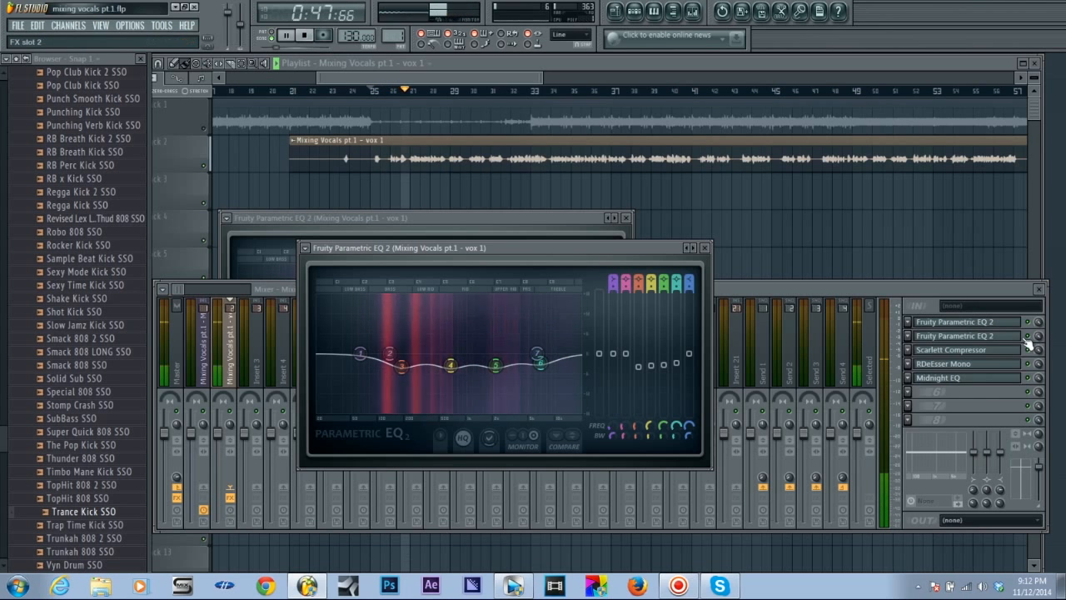
pyautogui.press('space')
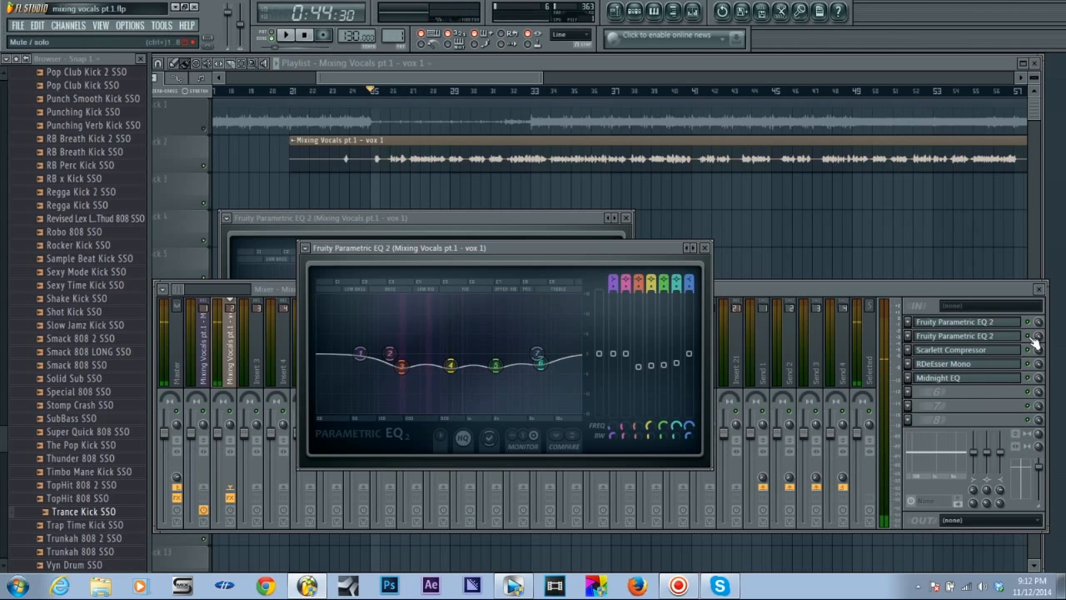
pyautogui.click(1033, 338)
pyautogui.press('space')
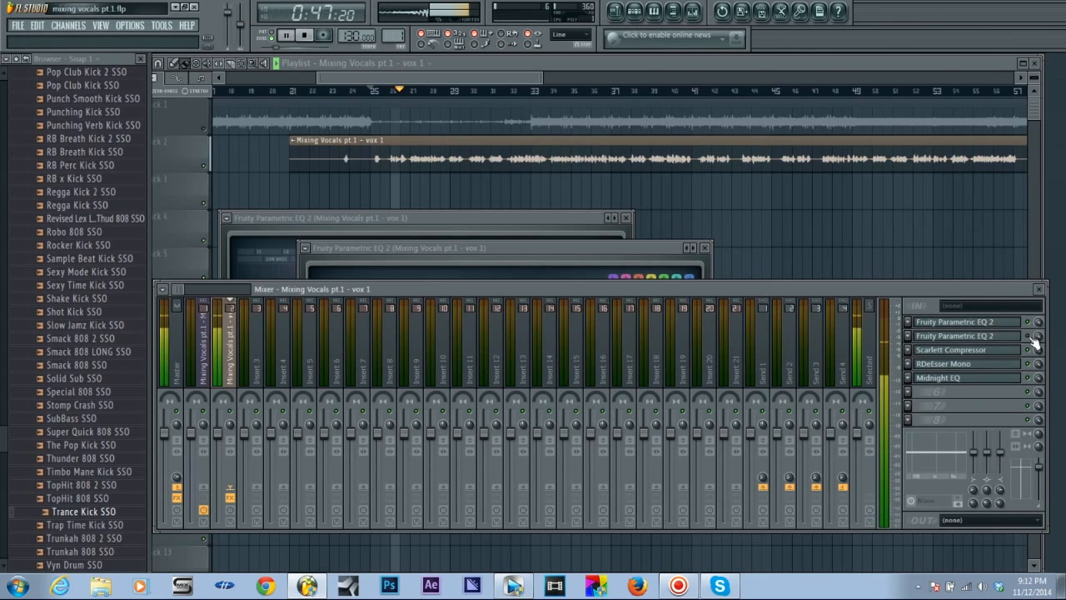
pyautogui.press('space')
pyautogui.press('space')
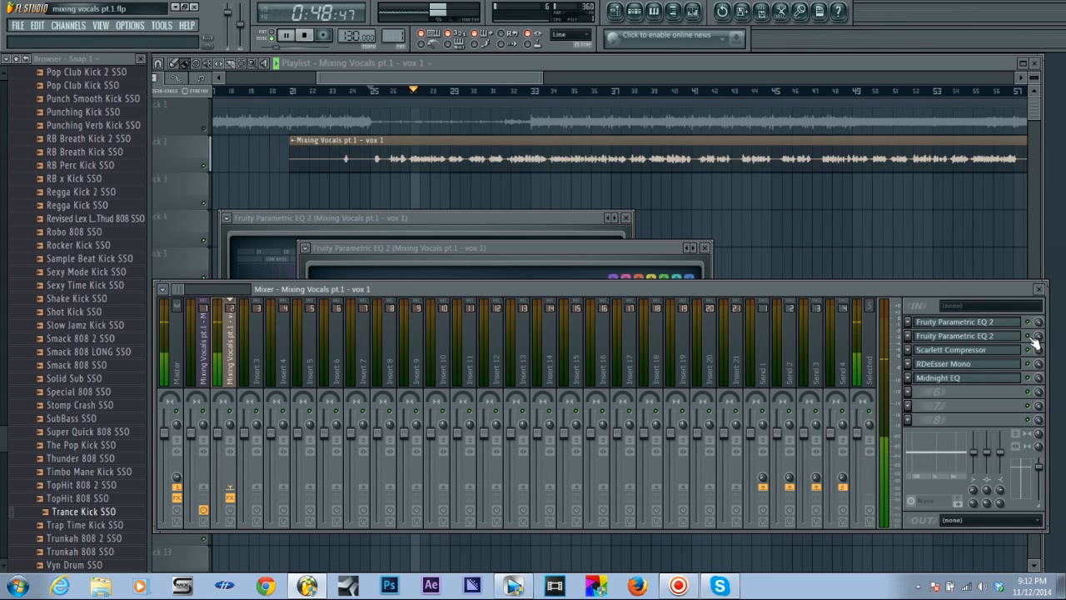
pyautogui.press('space')
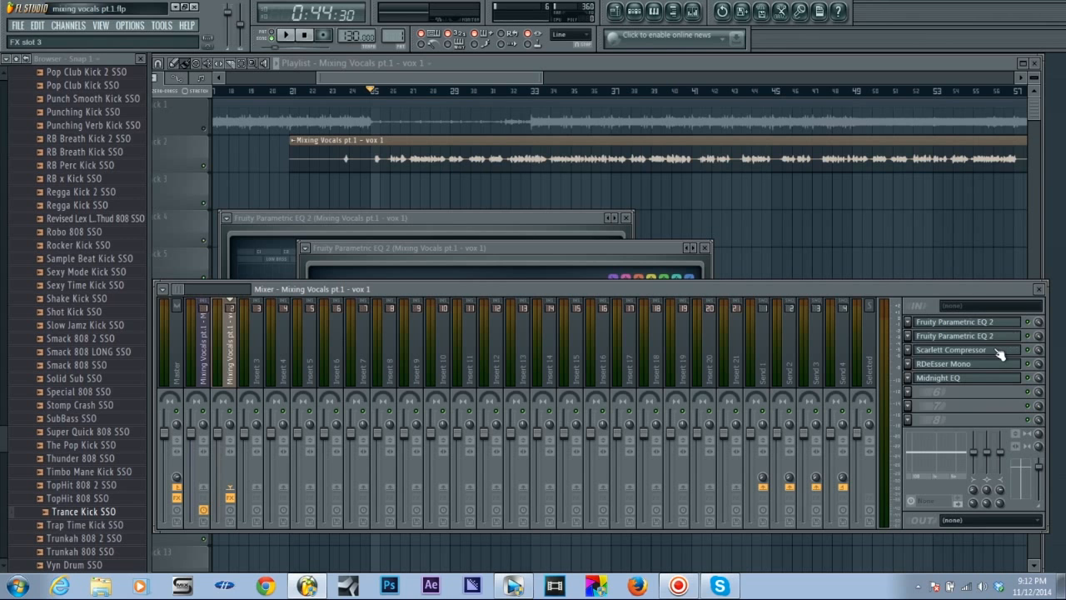
# Open the vocal's Scarlett Compressor, raise its ratio to about 3:1 and lower the threshold to -23.4 dB during playback.
pyautogui.click(996, 350)
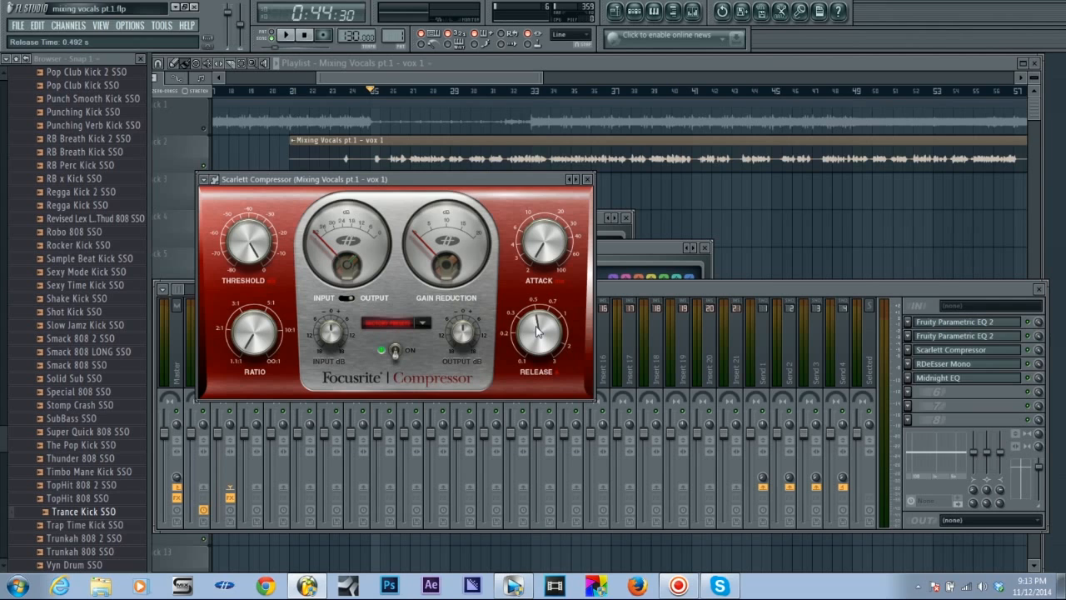
pyautogui.moveTo(251, 335); pyautogui.dragTo(245, 285)
pyautogui.press('space')
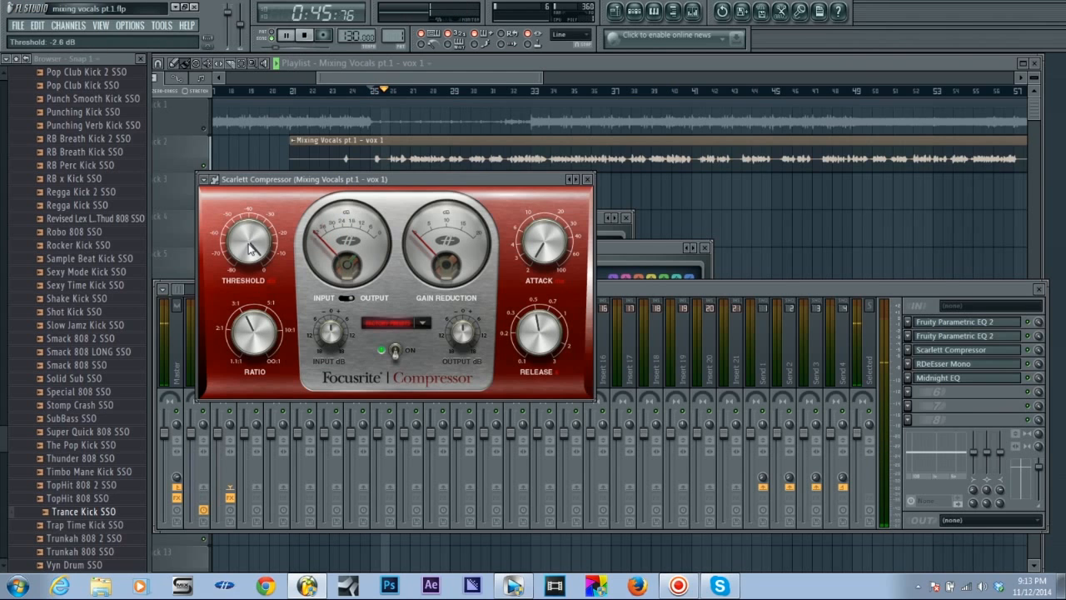
pyautogui.moveTo(250, 242); pyautogui.dragTo(246, 281)
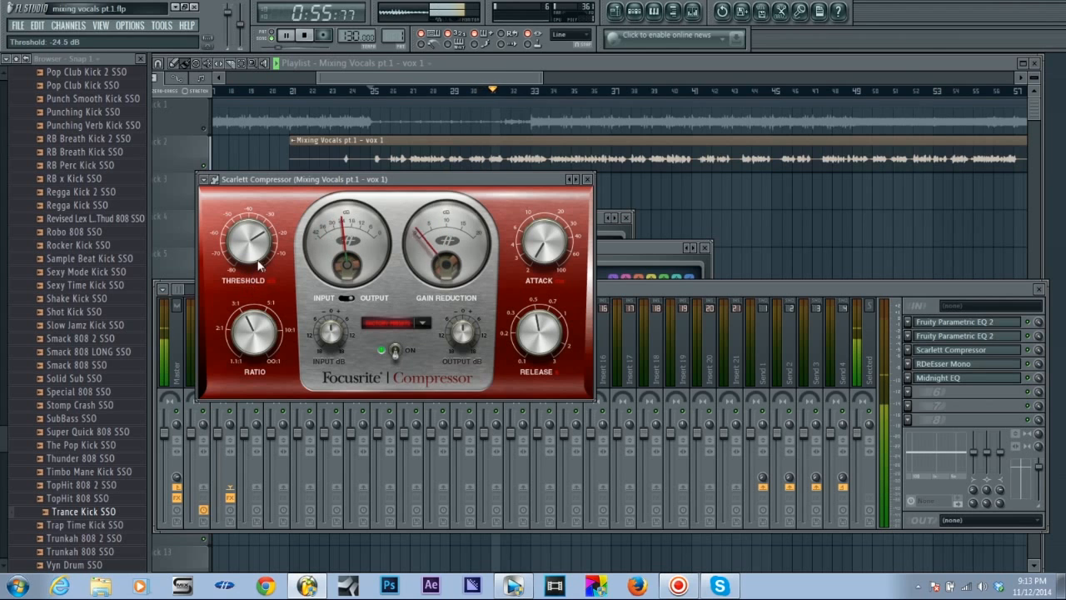
pyautogui.scroll(2, 258, 251)
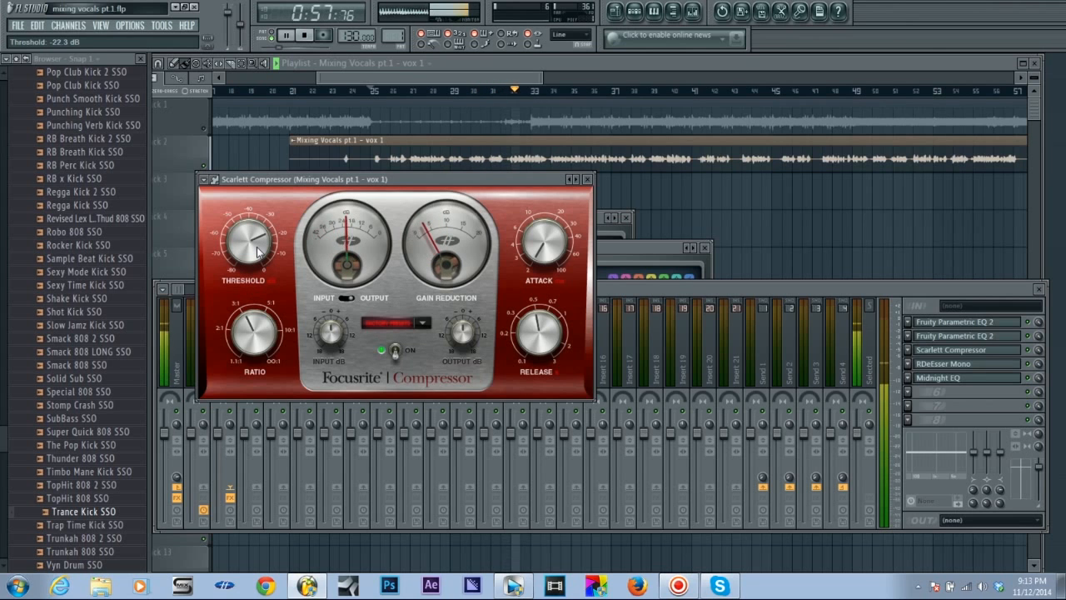
pyautogui.moveTo(257, 252); pyautogui.dragTo(258, 256)
pyautogui.scroll(1, 260, 254)
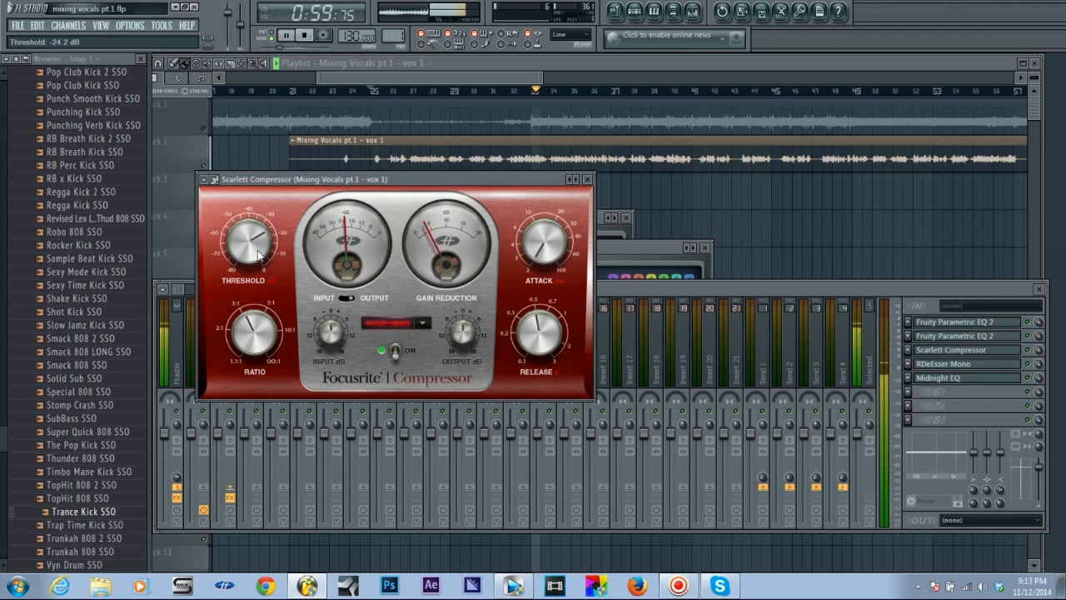
pyautogui.scroll(1, 259, 254)
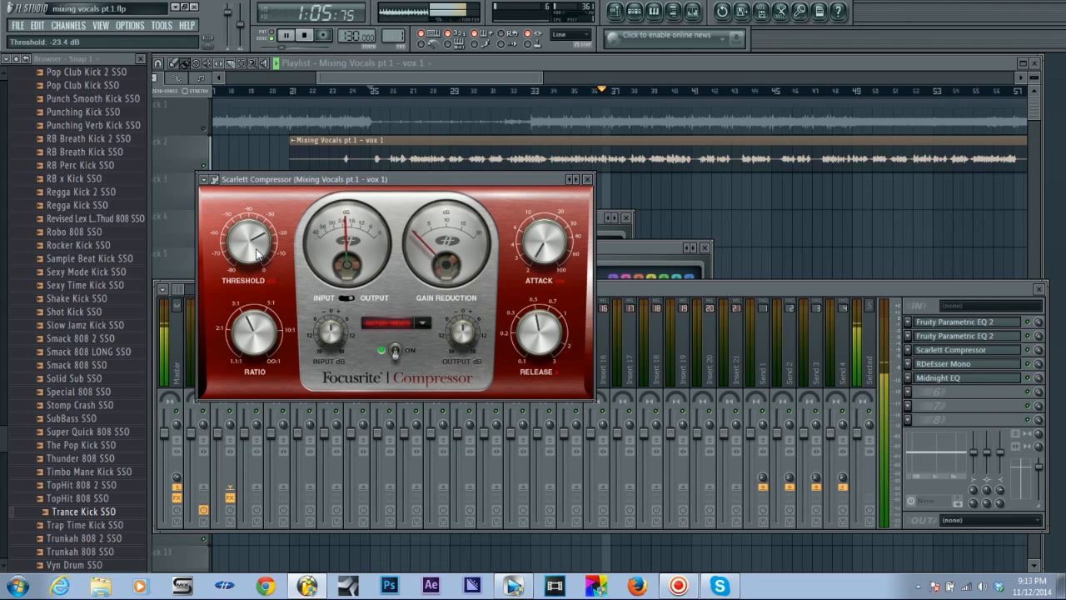
pyautogui.click(305, 36)
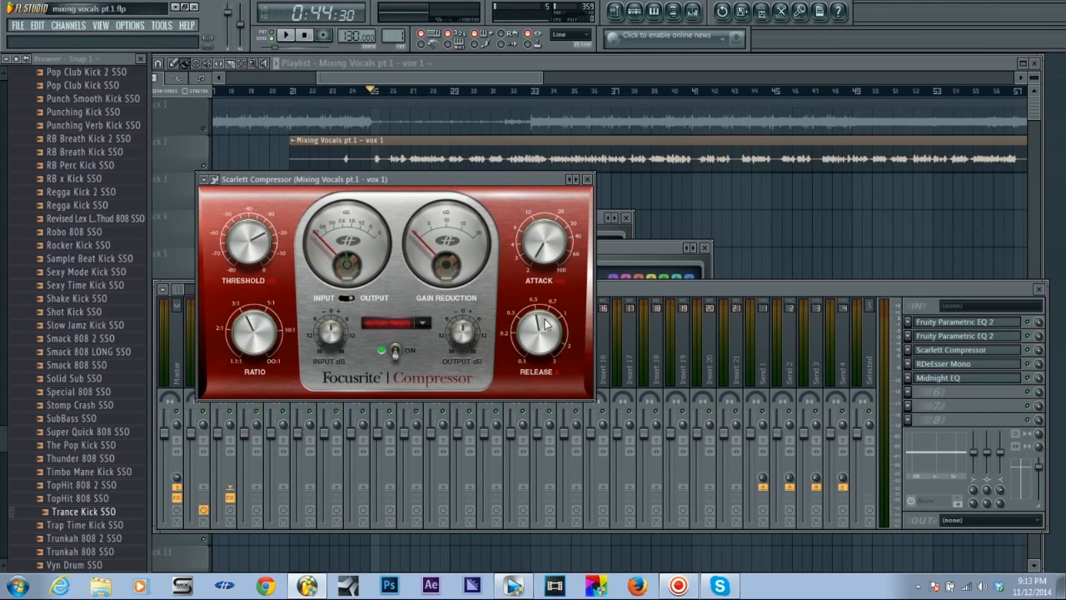
# Set the compressor's release time to 0.294 s, listen to the vocal, and set the output gain to +5.0 dB.
pyautogui.moveTo(546, 323); pyautogui.dragTo(546, 329)
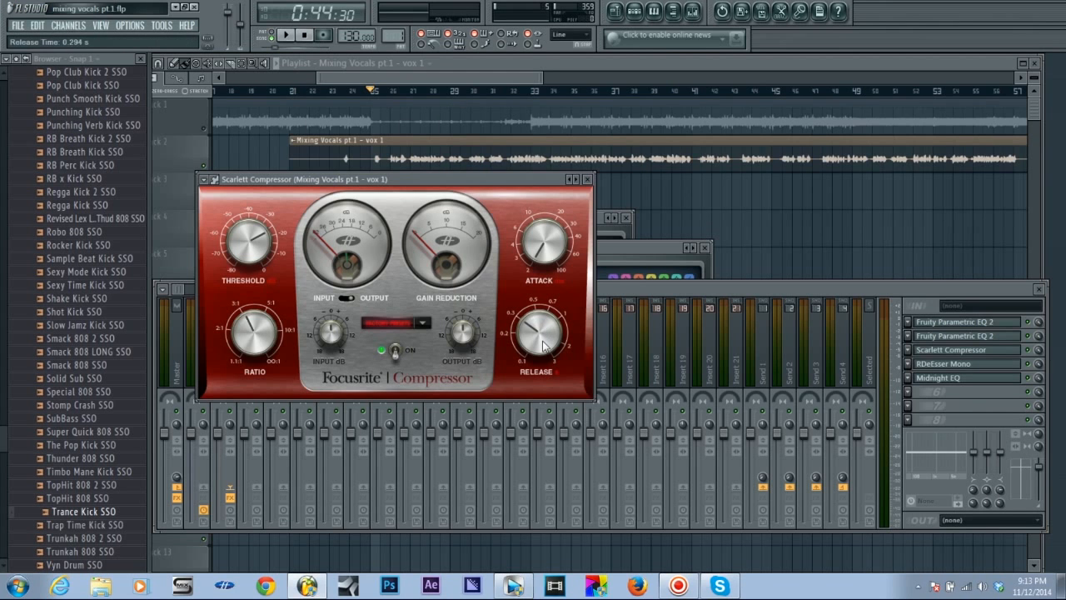
pyautogui.click(285, 35)
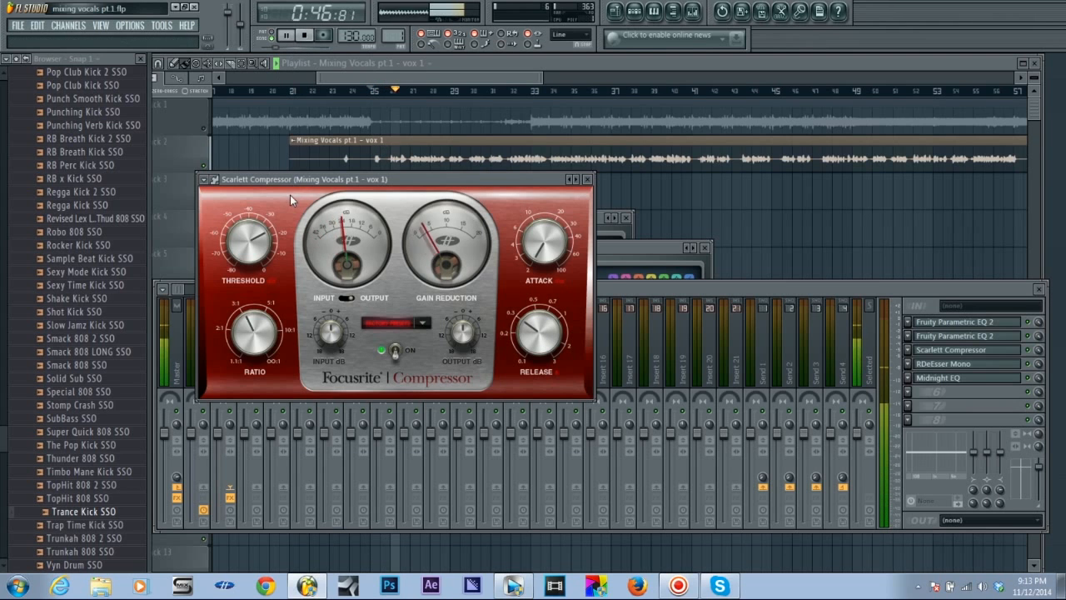
pyautogui.click(308, 36)
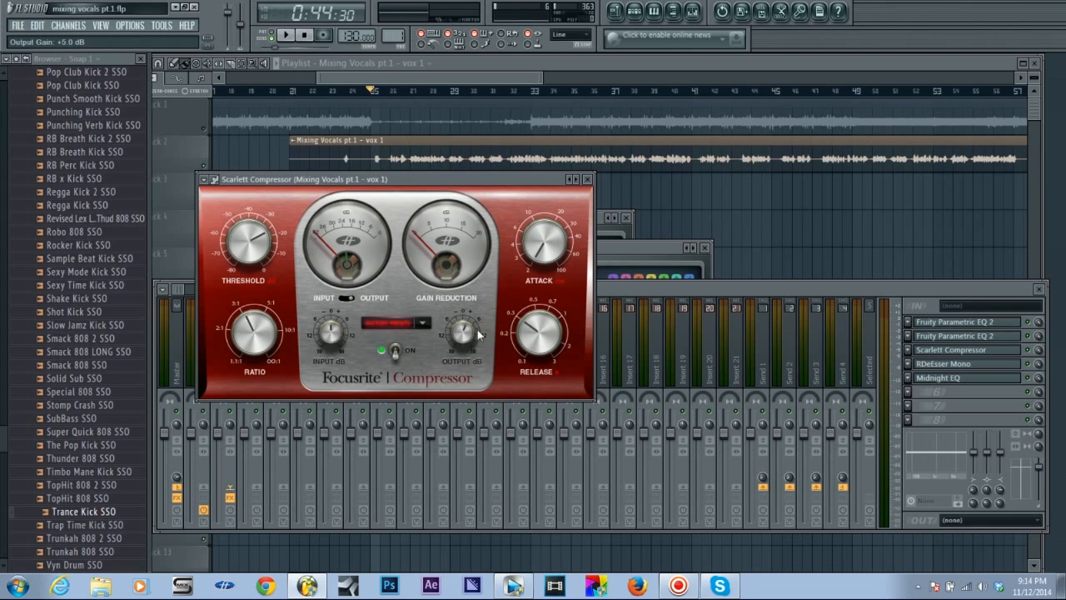
# Compare the vocal's playback with the Scarlett Compressor bypassed and enabled, leaving it enabled.
pyautogui.click(287, 36)
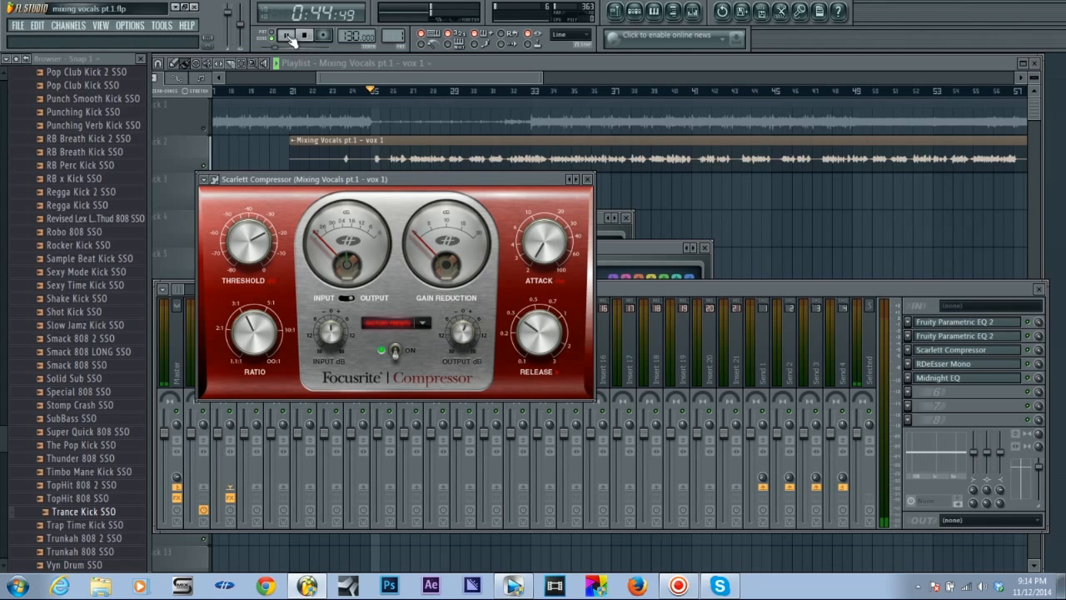
pyautogui.click(1033, 358)
pyautogui.press('space')
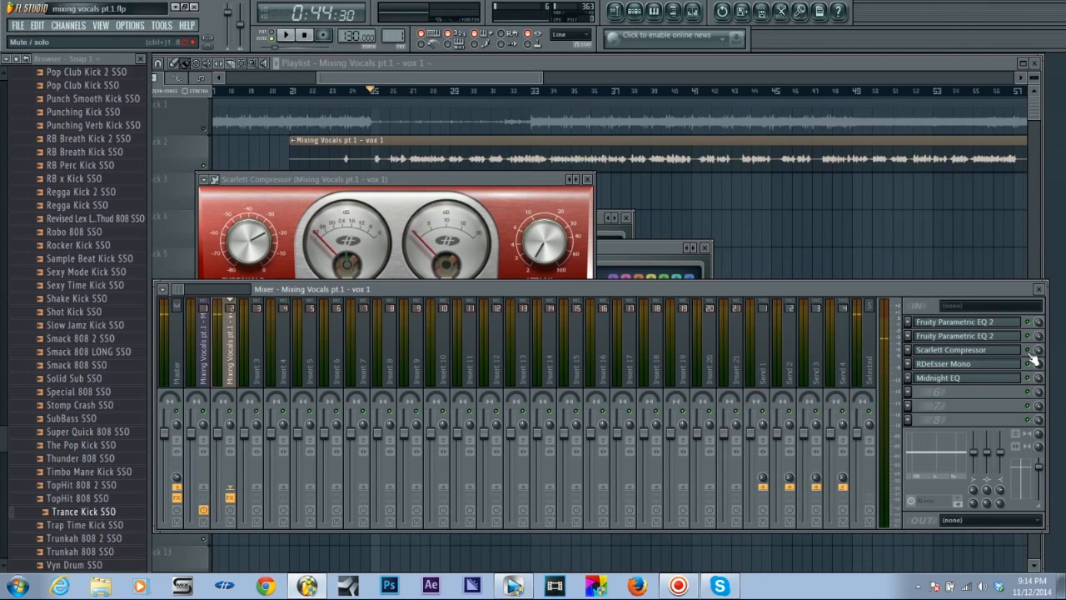
pyautogui.press('space')
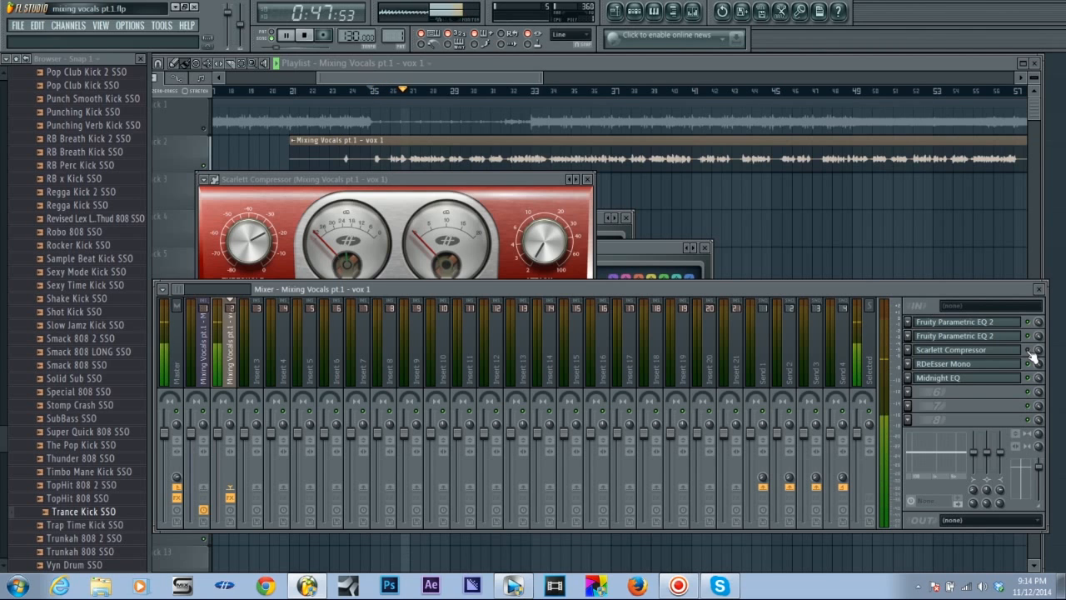
pyautogui.press('space')
pyautogui.press('space')
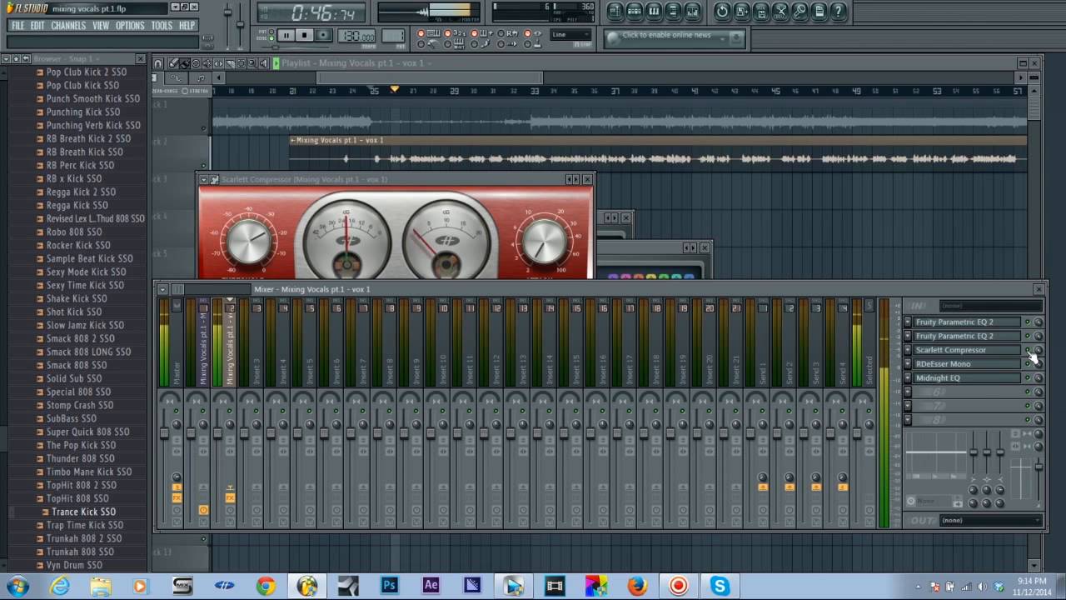
pyautogui.press('space')
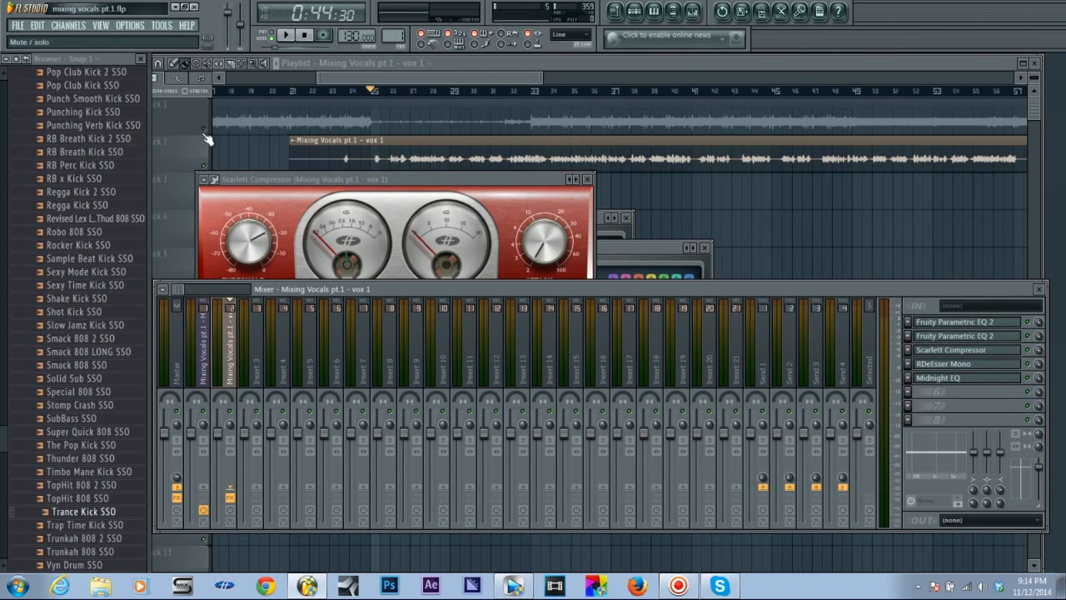
# Unmute the beat track and listen to the processed vocal together with the beat from bar 25.
pyautogui.press('F12')
pyautogui.press('space')
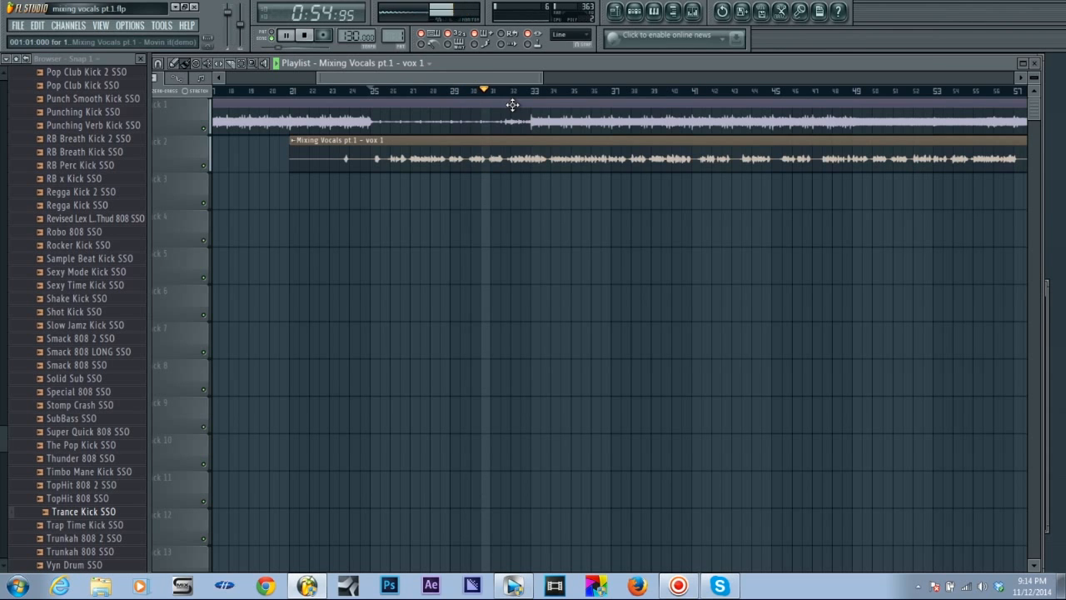
pyautogui.press('space')
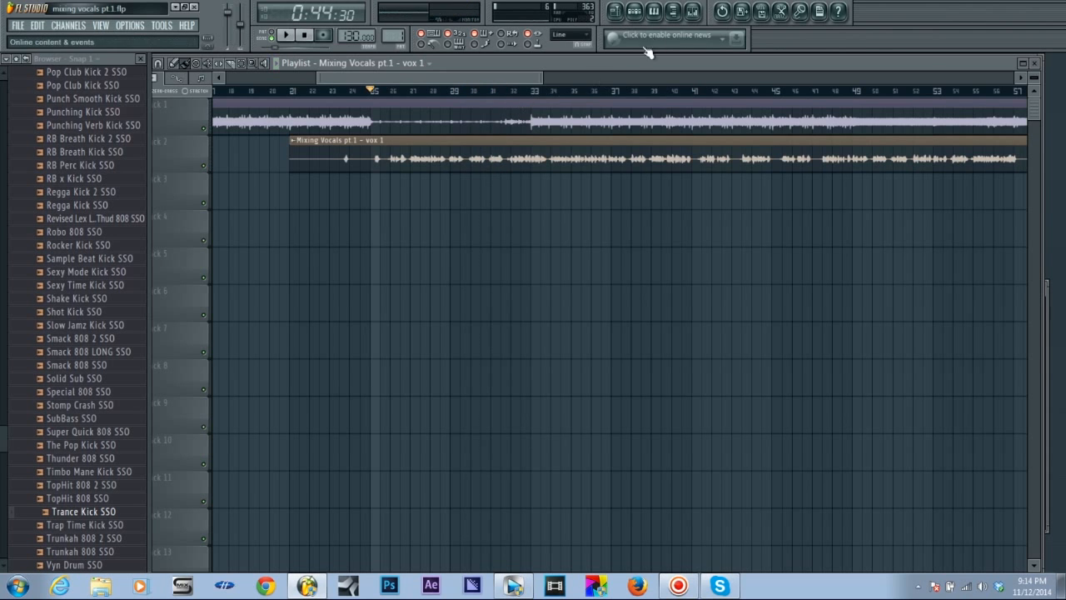
# Open the vocal's RDeEsser Mono, set its monitor to Side Chain, and move the playback start to bar 27.
pyautogui.click(692, 11)
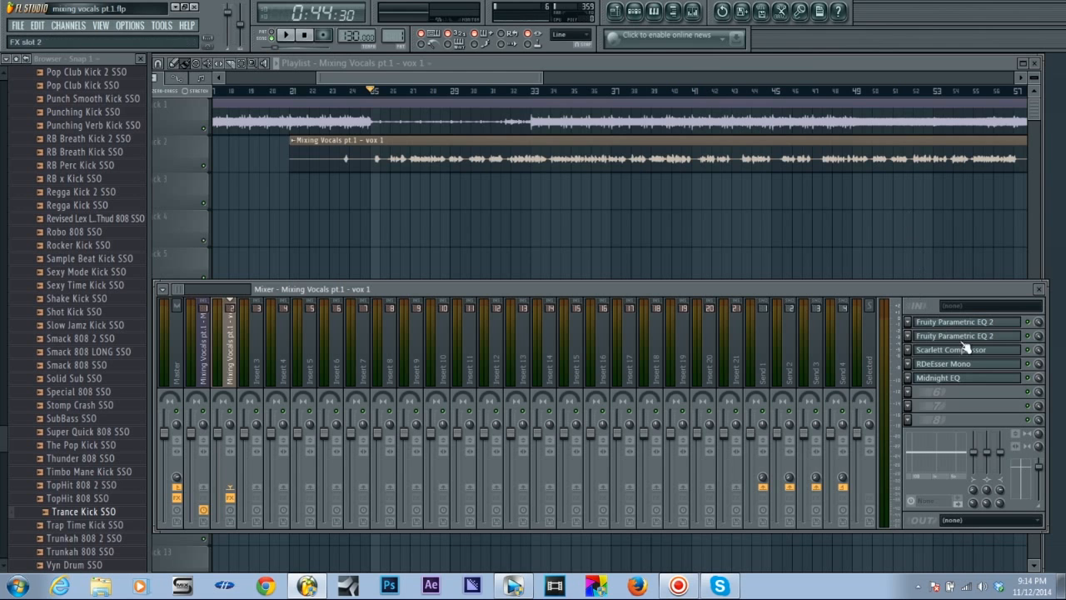
pyautogui.click(979, 365)
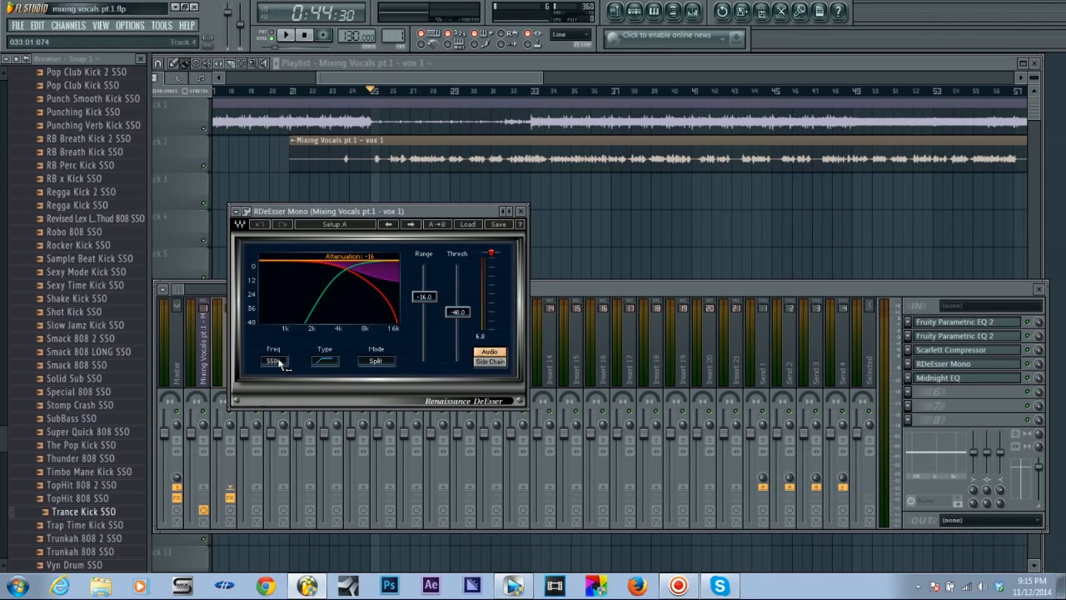
pyautogui.click(486, 362)
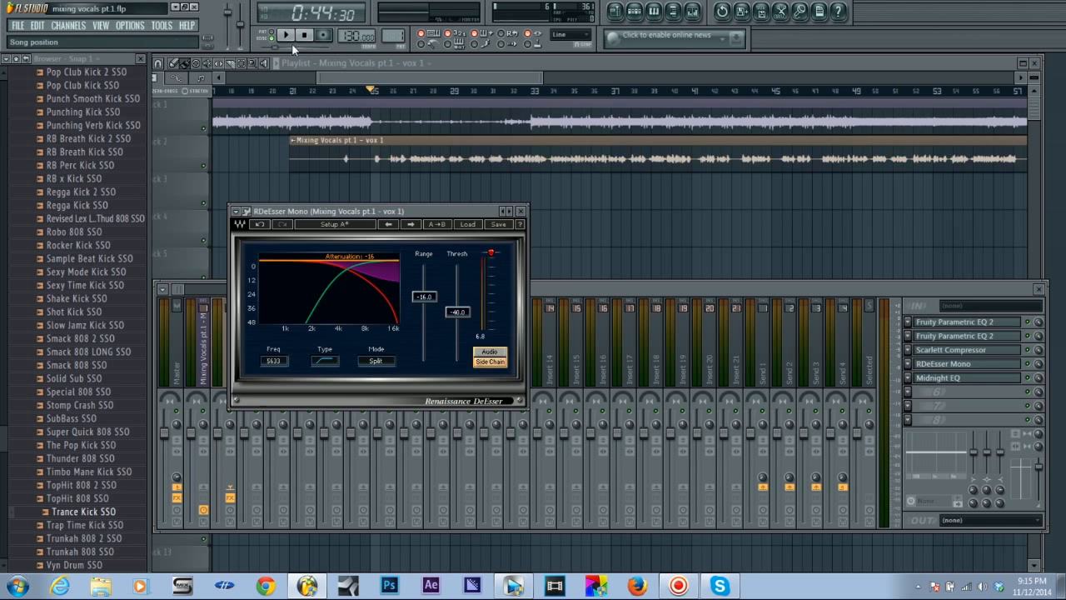
pyautogui.click(410, 91)
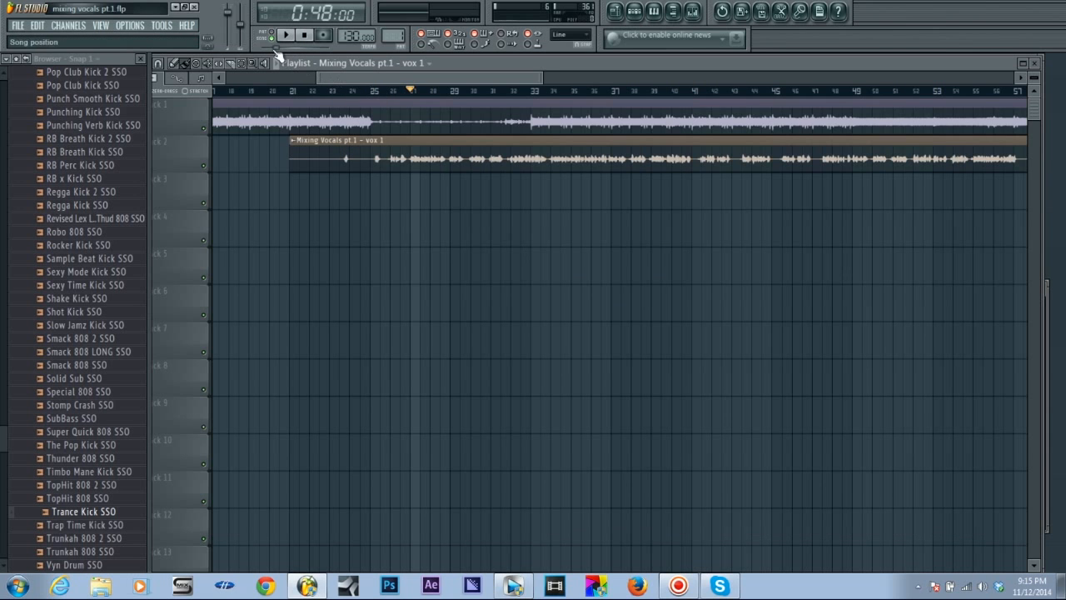
pyautogui.click(693, 14)
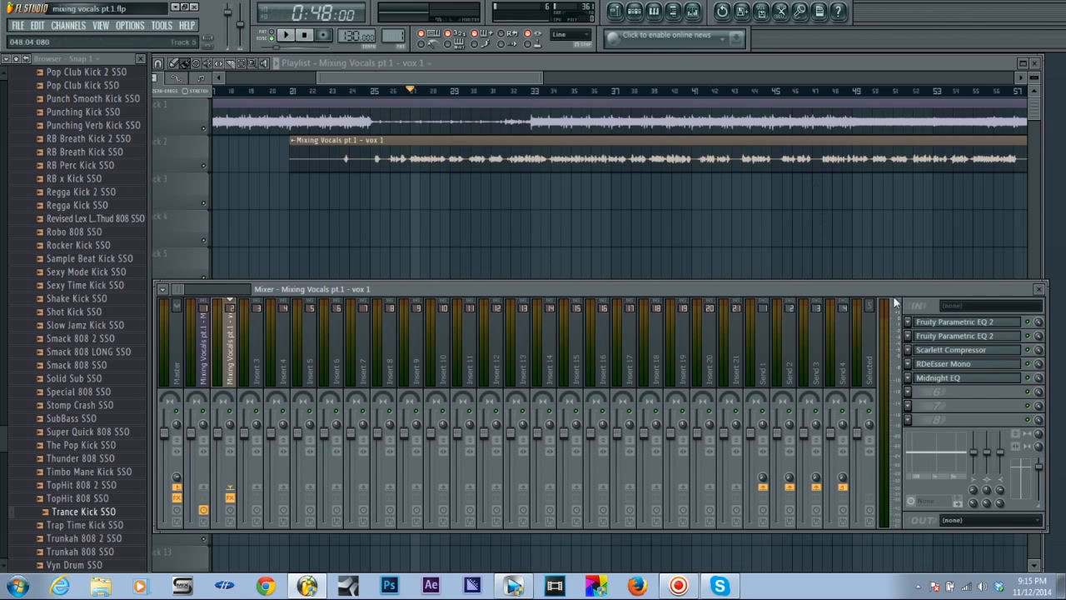
pyautogui.click(951, 370)
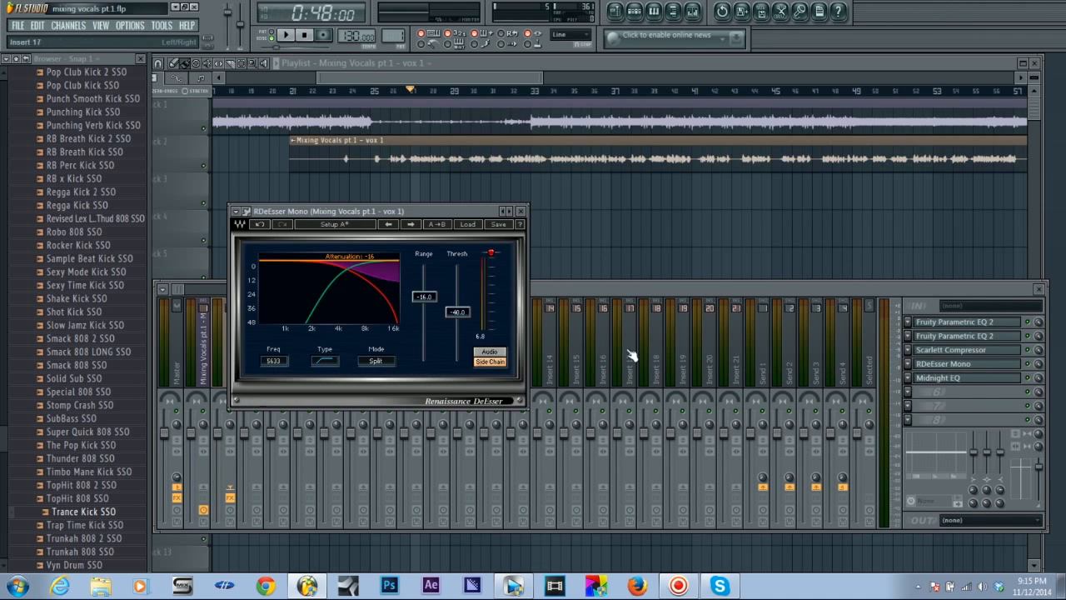
# Mute the beat track and raise the de-esser frequency to about 7648 Hz while the vocal plays.
pyautogui.click(286, 35)
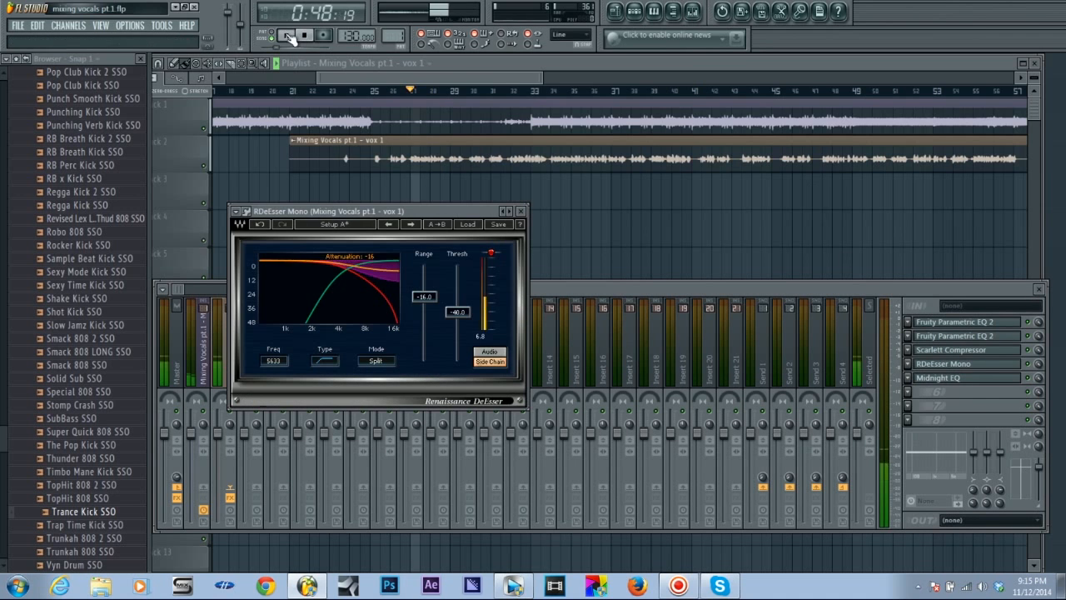
pyautogui.click(210, 132)
pyautogui.click(692, 11)
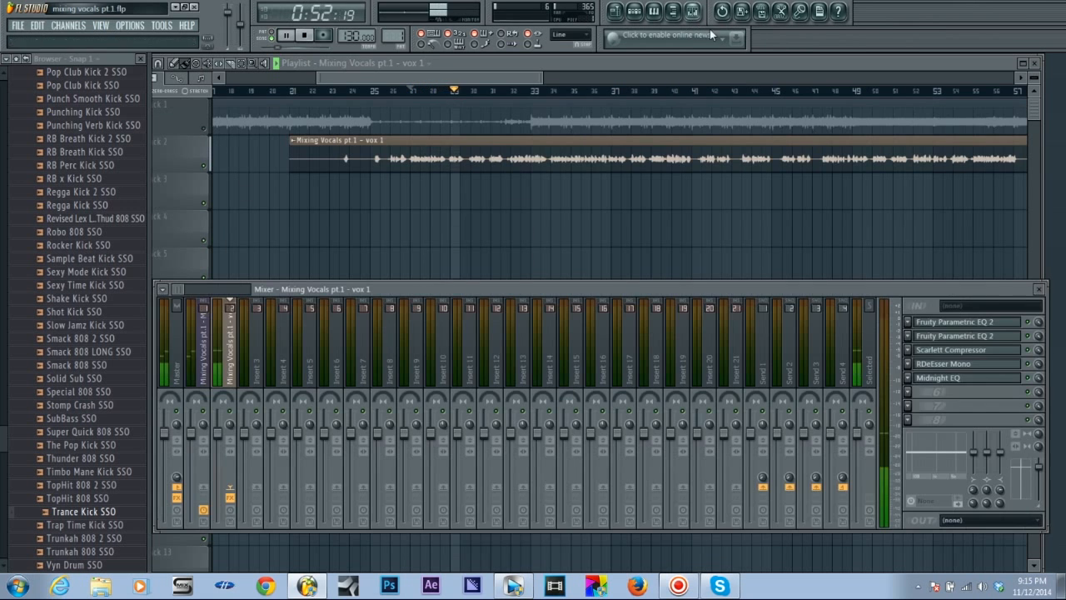
pyautogui.click(963, 364)
pyautogui.moveTo(274, 360); pyautogui.dragTo(273, 323)
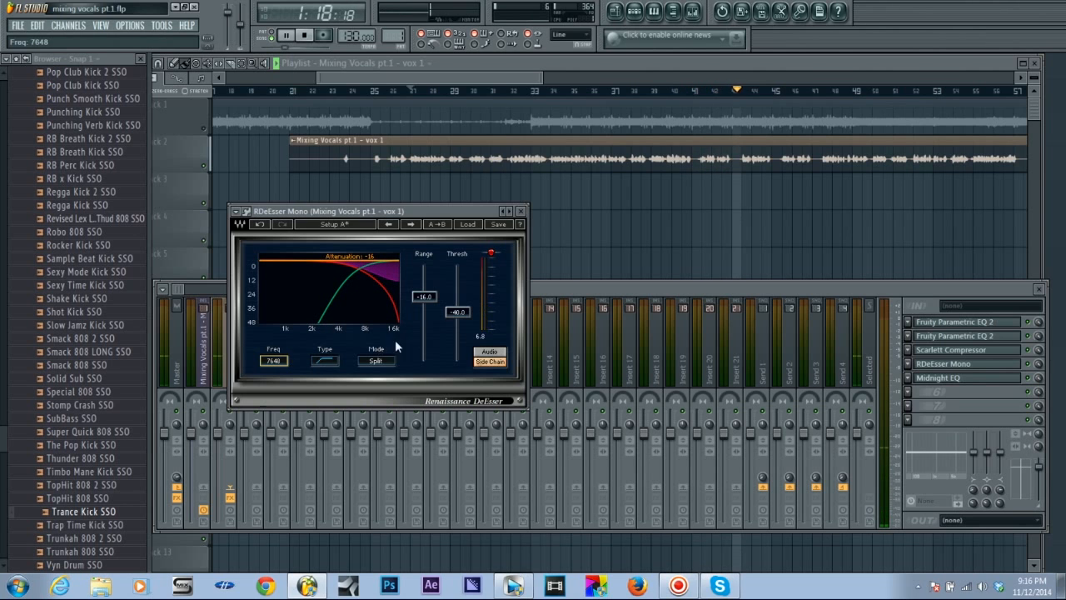
pyautogui.click(307, 36)
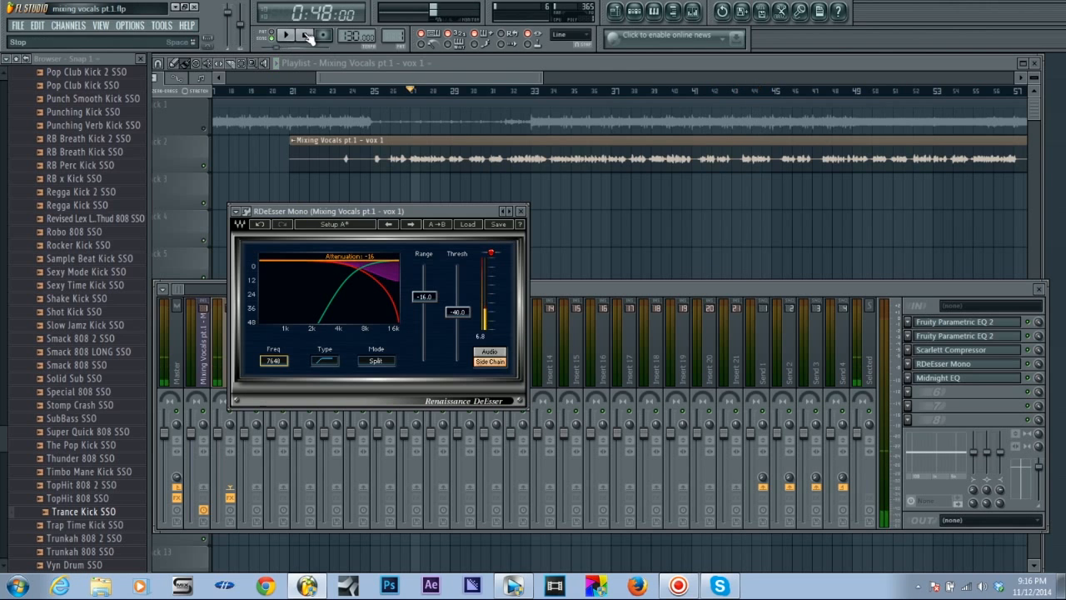
# Switch the de-esser's monitor back to Audio and set its threshold to -34.7 dB while the vocal plays.
pyautogui.click(494, 353)
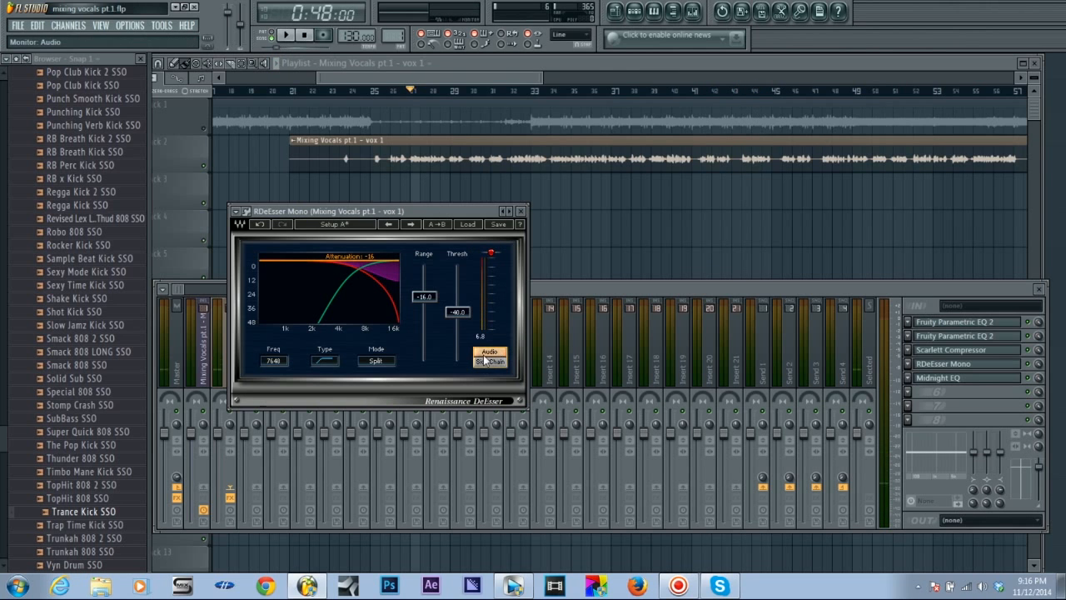
pyautogui.click(279, 36)
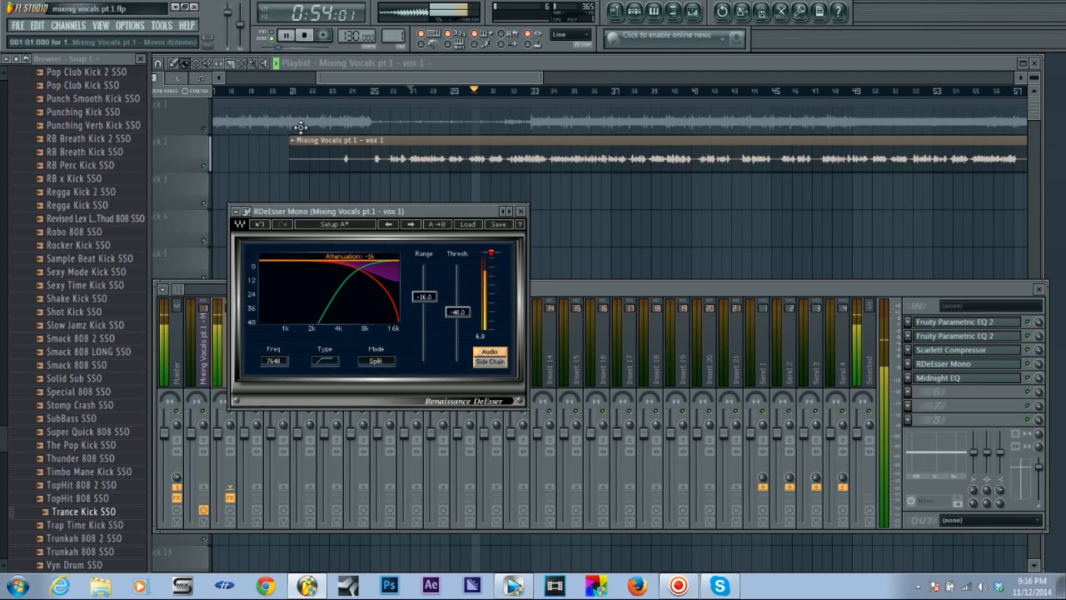
pyautogui.press('space')
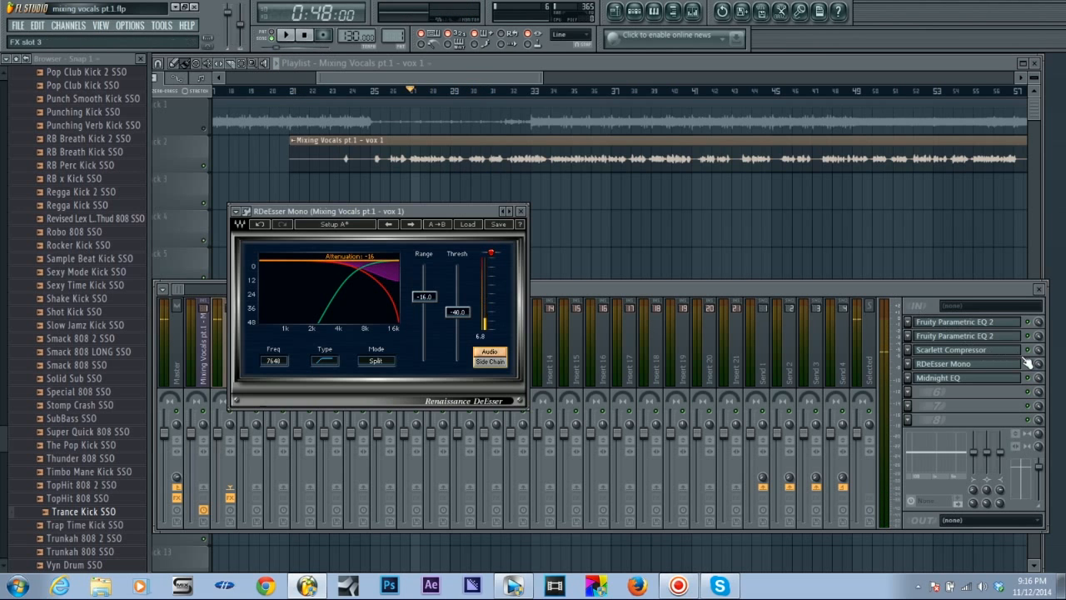
pyautogui.click(286, 36)
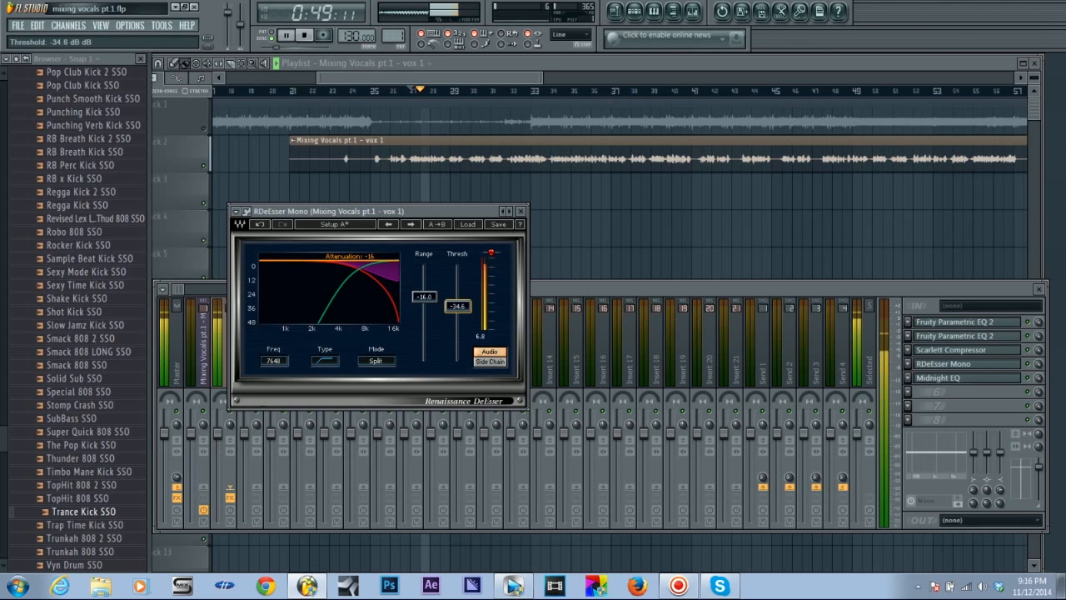
pyautogui.moveTo(458, 319); pyautogui.dragTo(458, 306)
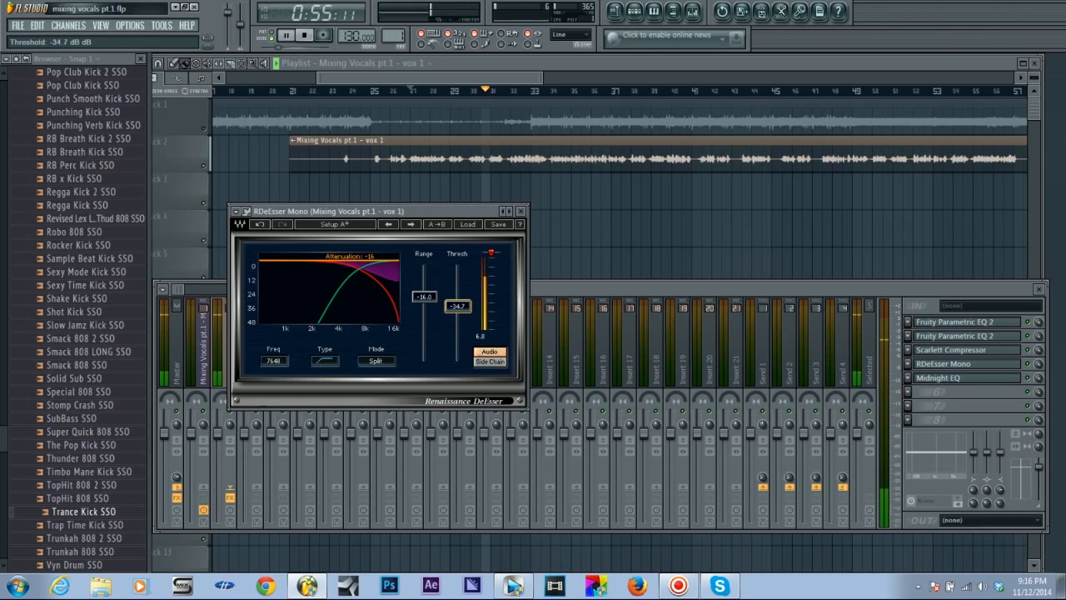
pyautogui.press('space')
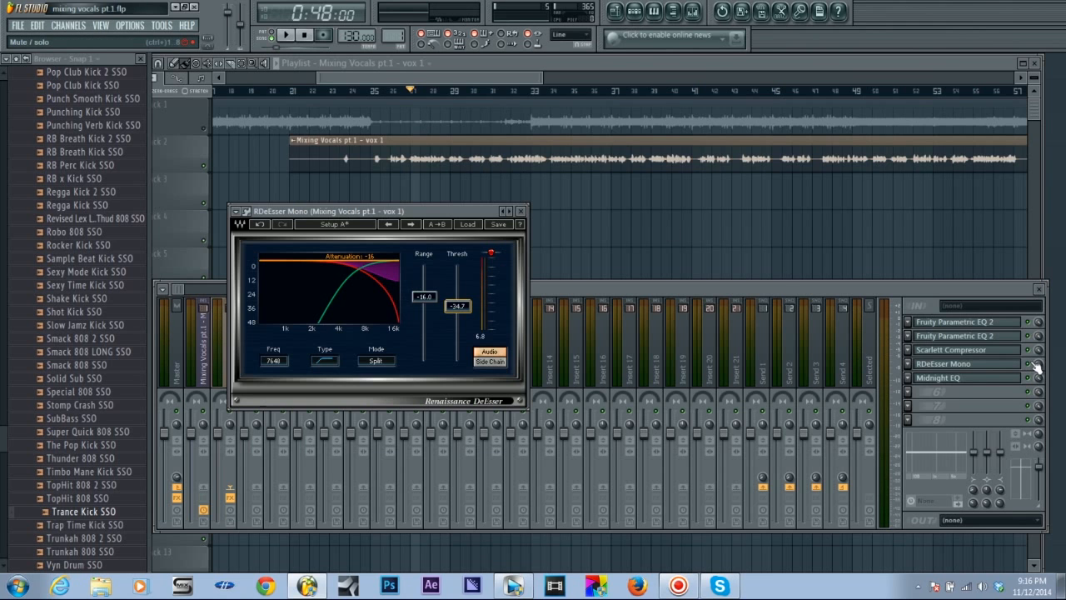
# Compare the vocal with RDeEsser Mono bypassed and enabled, lowering its threshold to -38.6 dB and leaving it enabled.
pyautogui.click(279, 36)
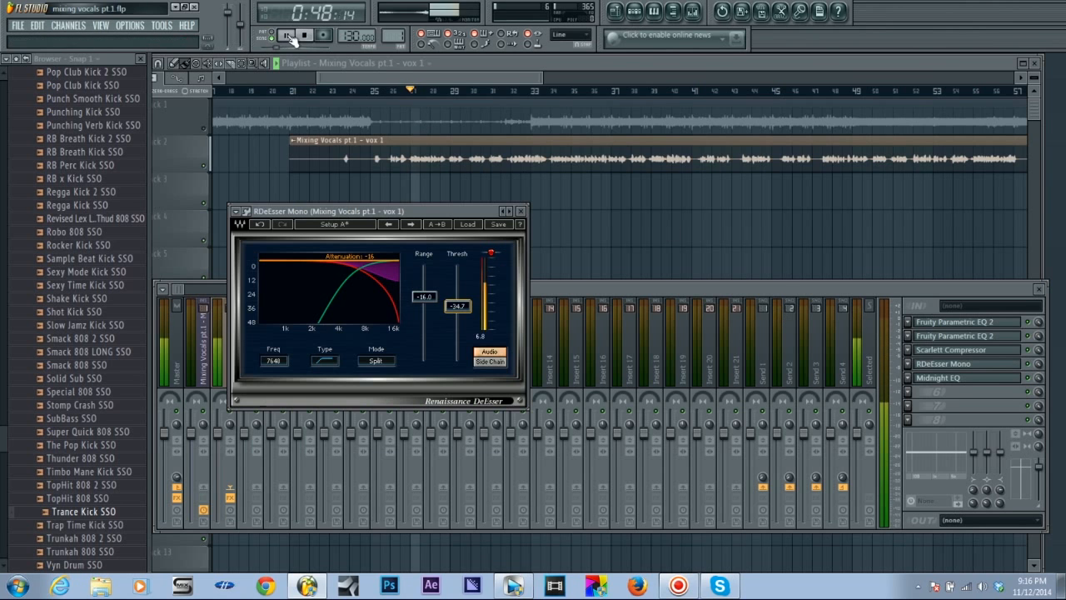
pyautogui.click(1034, 369)
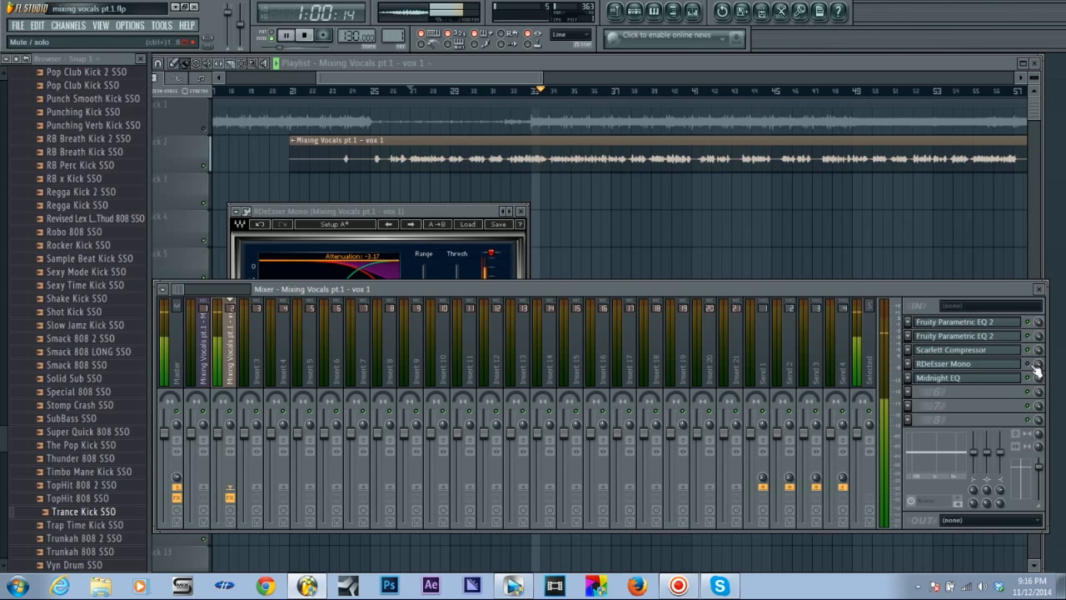
pyautogui.click(477, 220)
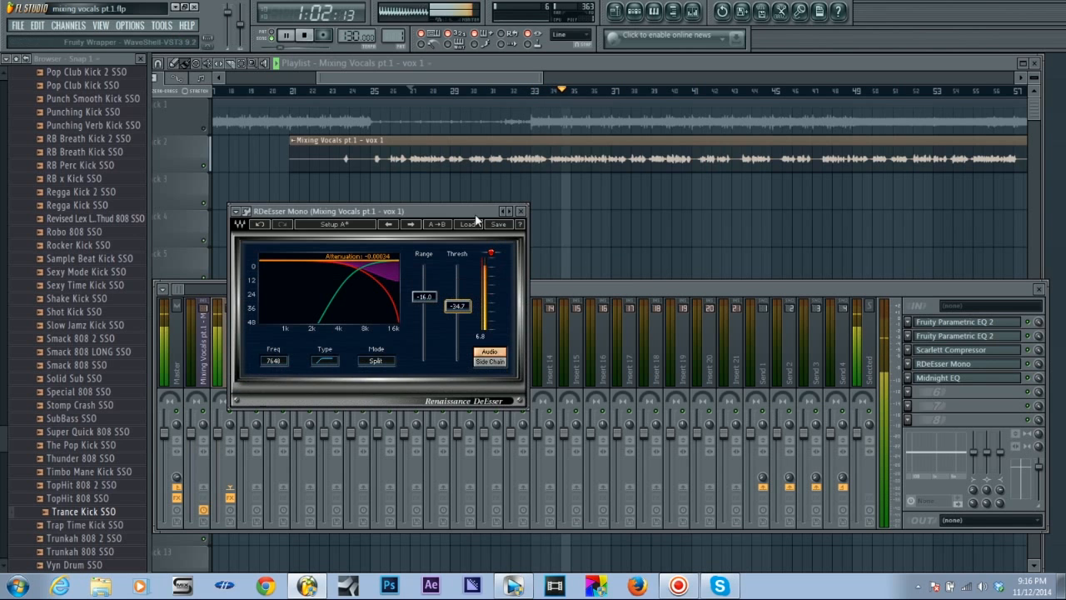
pyautogui.moveTo(457, 305); pyautogui.dragTo(458, 310)
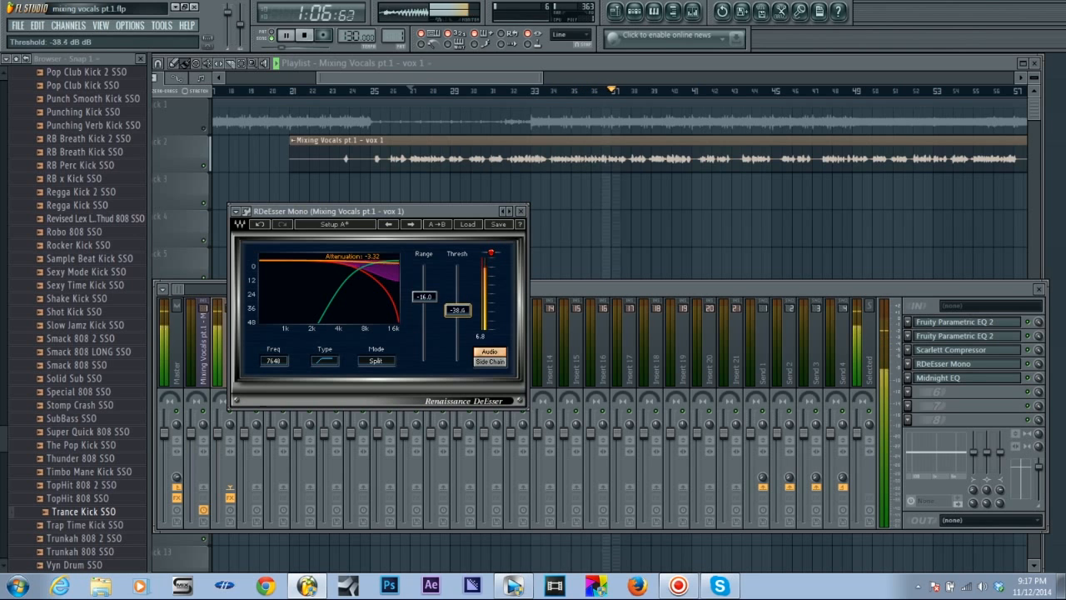
pyautogui.click(1030, 366)
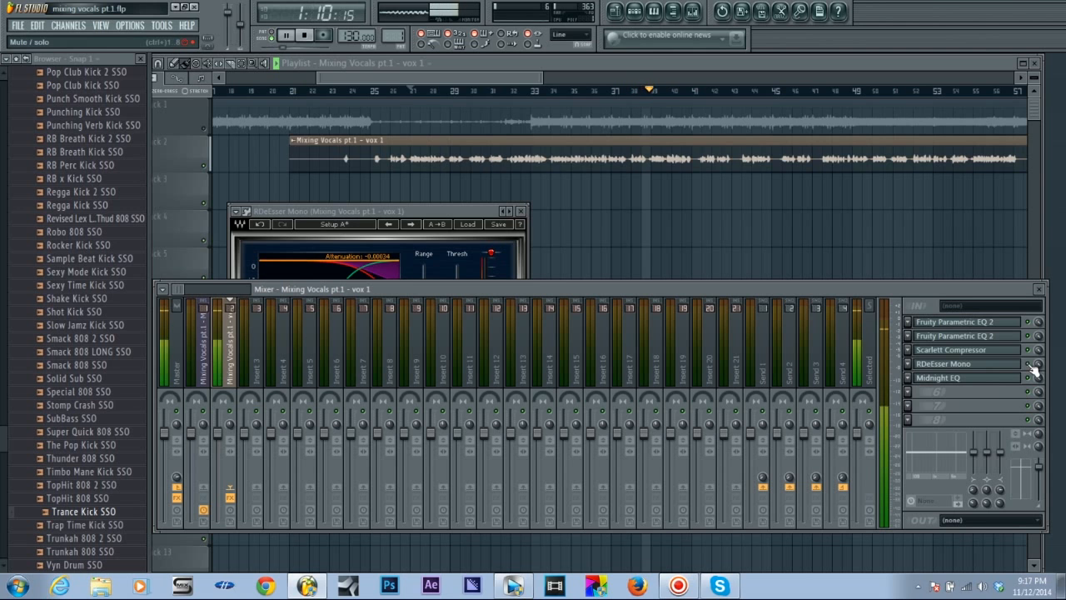
pyautogui.click(306, 39)
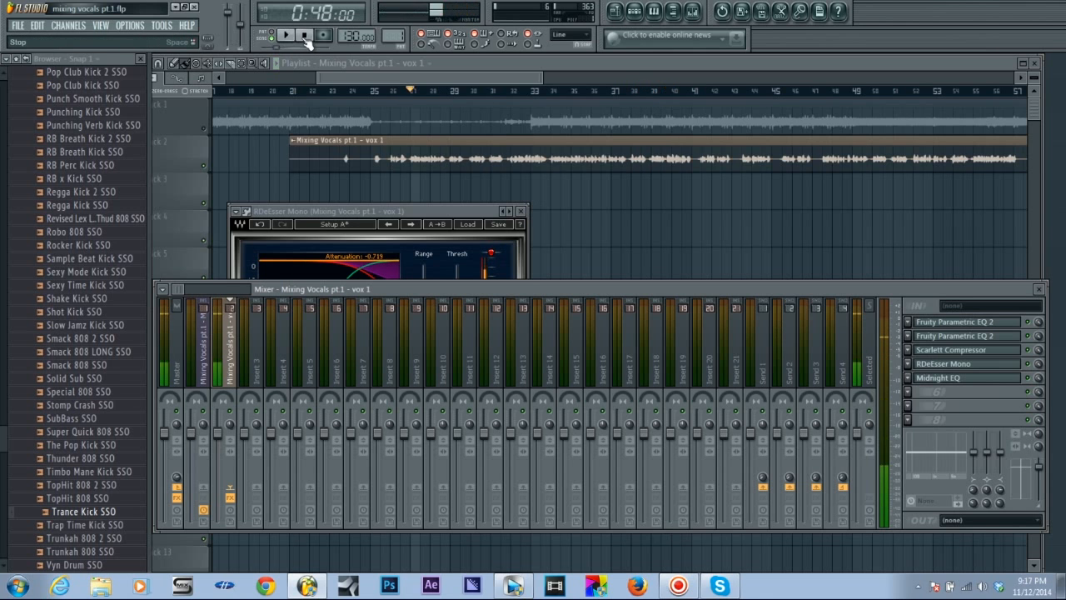
# Open the vocal's Midnight EQ, place its window higher over the mixer, and raise the high-shelf frequency.
pyautogui.click(391, 217)
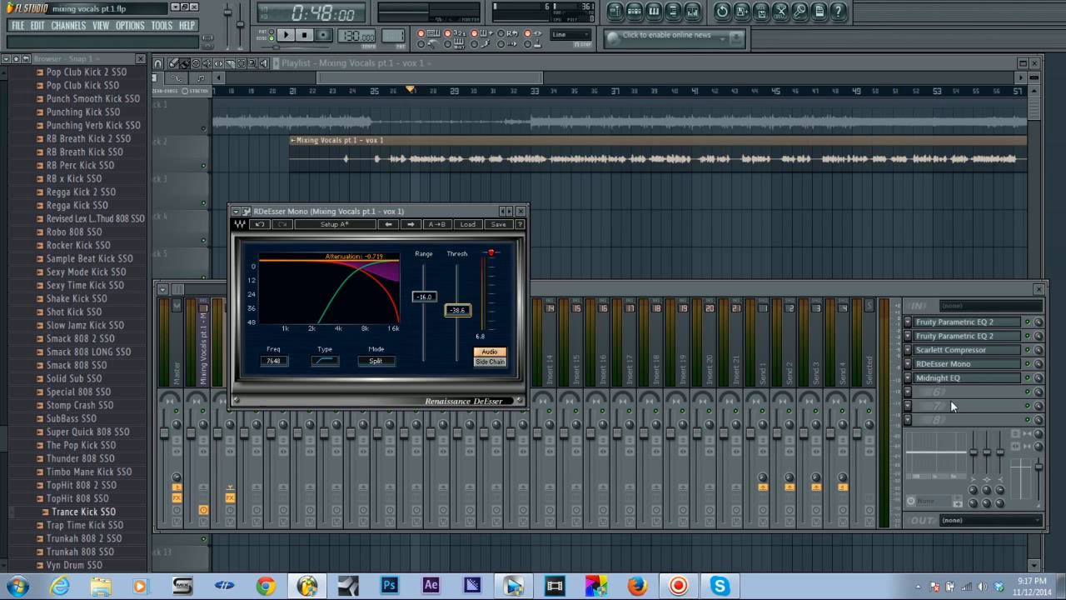
pyautogui.click(975, 379)
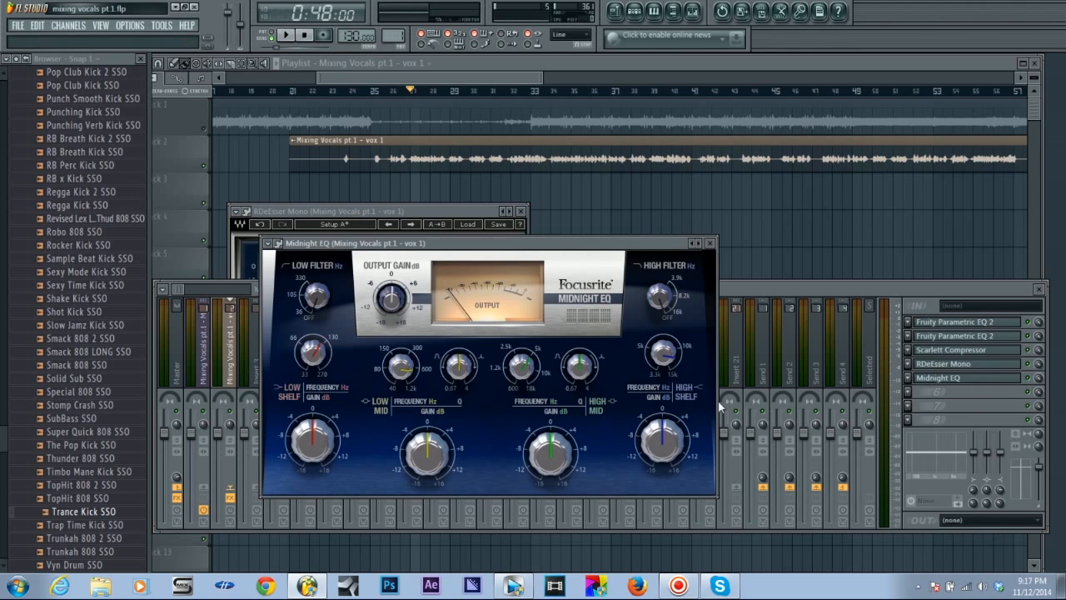
pyautogui.moveTo(635, 244); pyautogui.dragTo(606, 191)
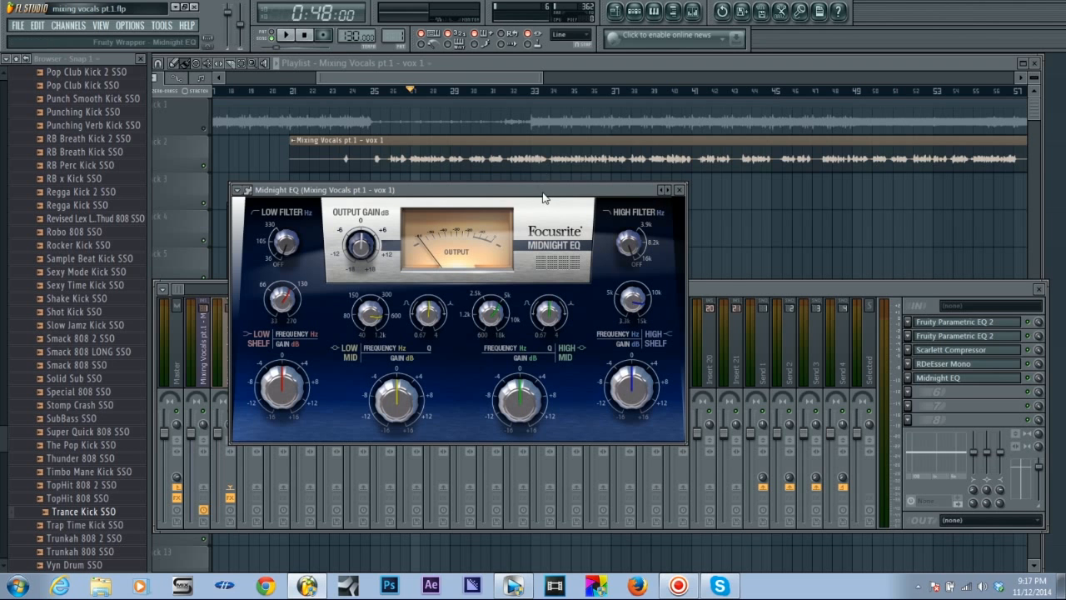
pyautogui.moveTo(550, 198); pyautogui.dragTo(566, 185)
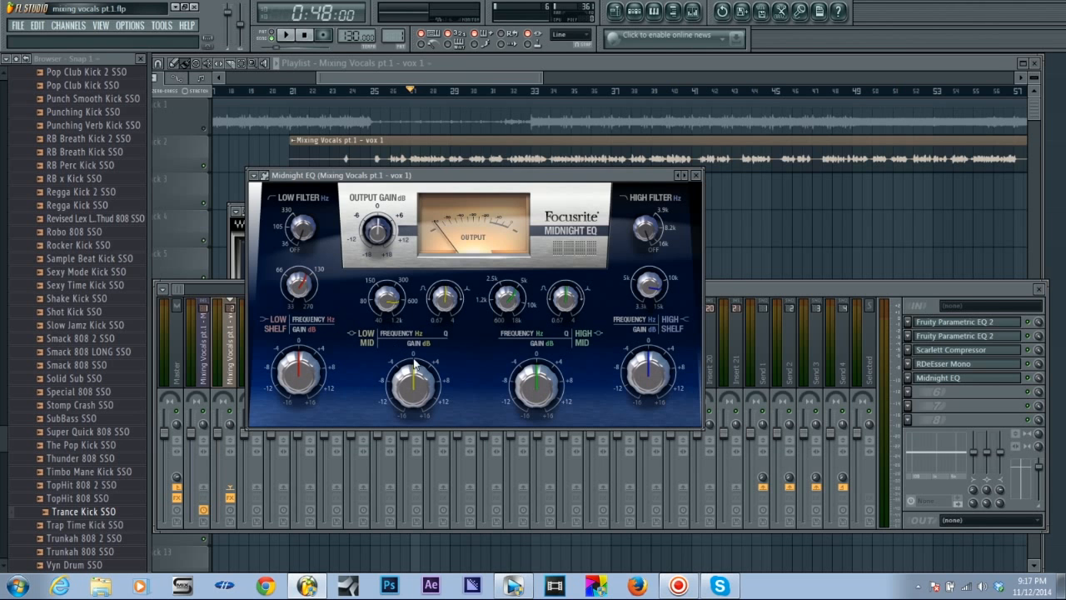
pyautogui.moveTo(467, 176); pyautogui.dragTo(432, 186)
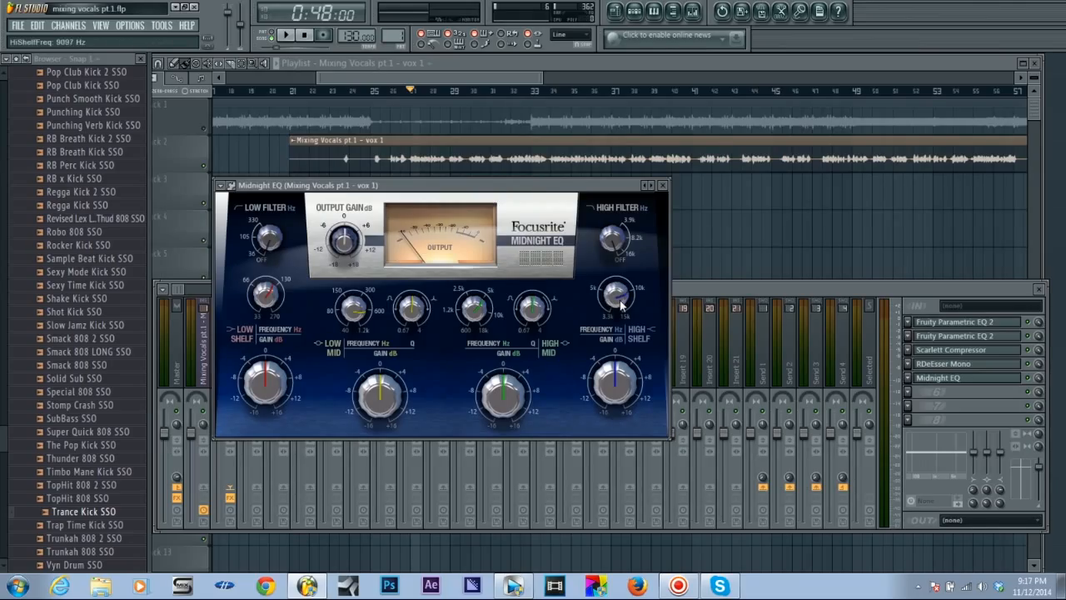
pyautogui.moveTo(621, 306); pyautogui.dragTo(616, 296)
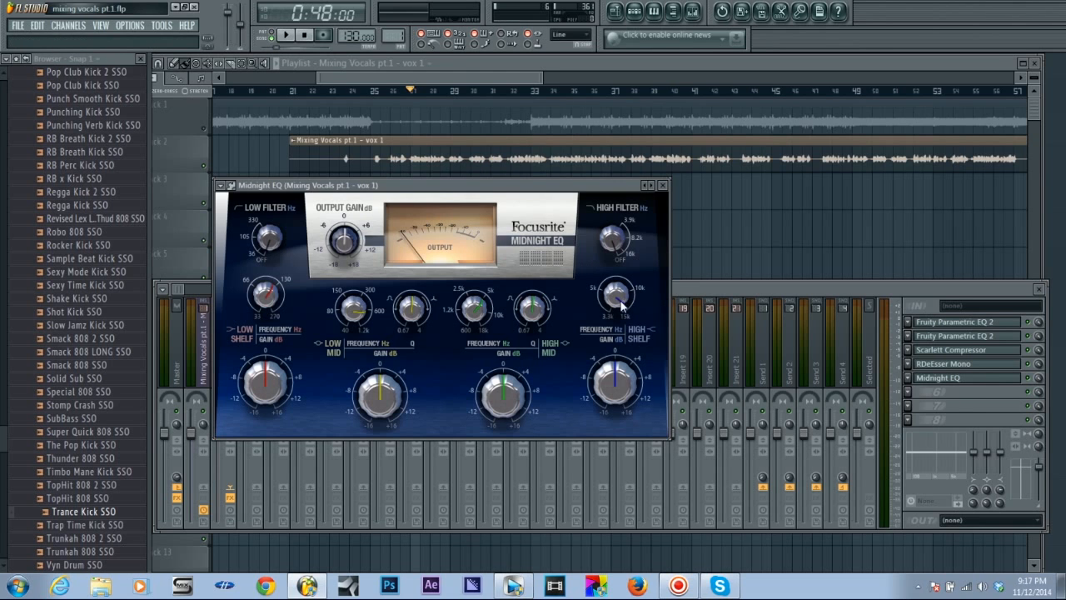
# Boost the Midnight EQ's high-shelf gain to +4.1 dB, listen to the vocal, and reduce the gain to +2.4 dB.
pyautogui.moveTo(617, 389); pyautogui.dragTo(616, 377)
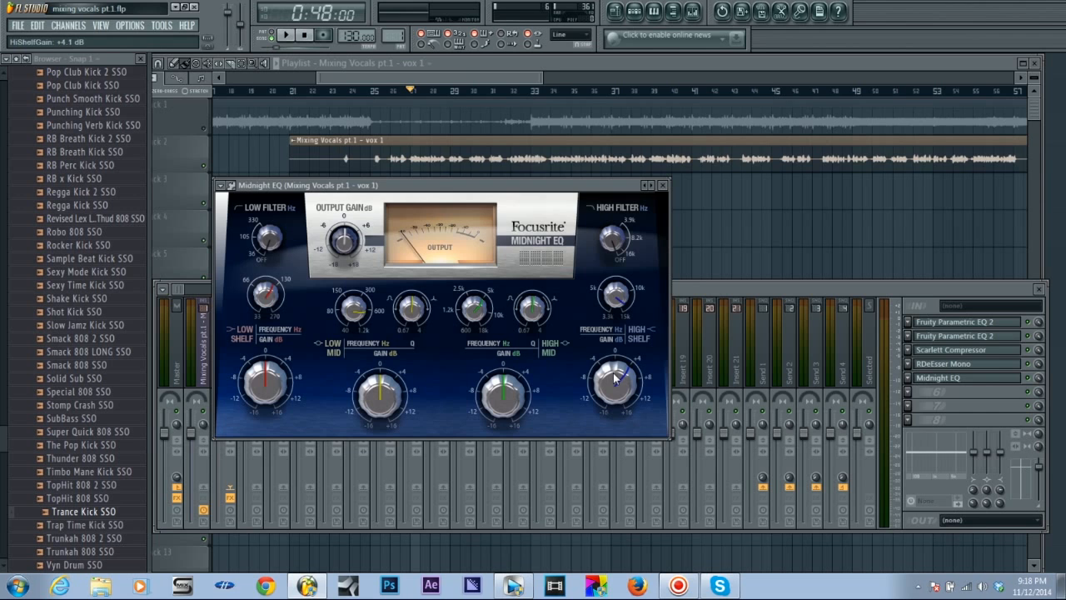
pyautogui.click(286, 36)
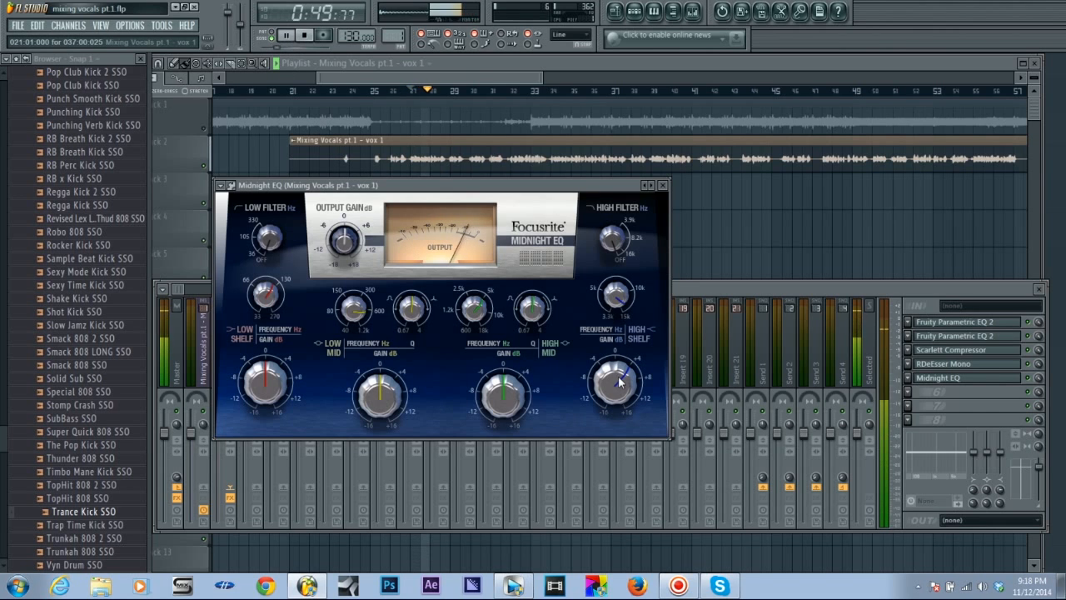
pyautogui.moveTo(619, 381); pyautogui.dragTo(621, 385)
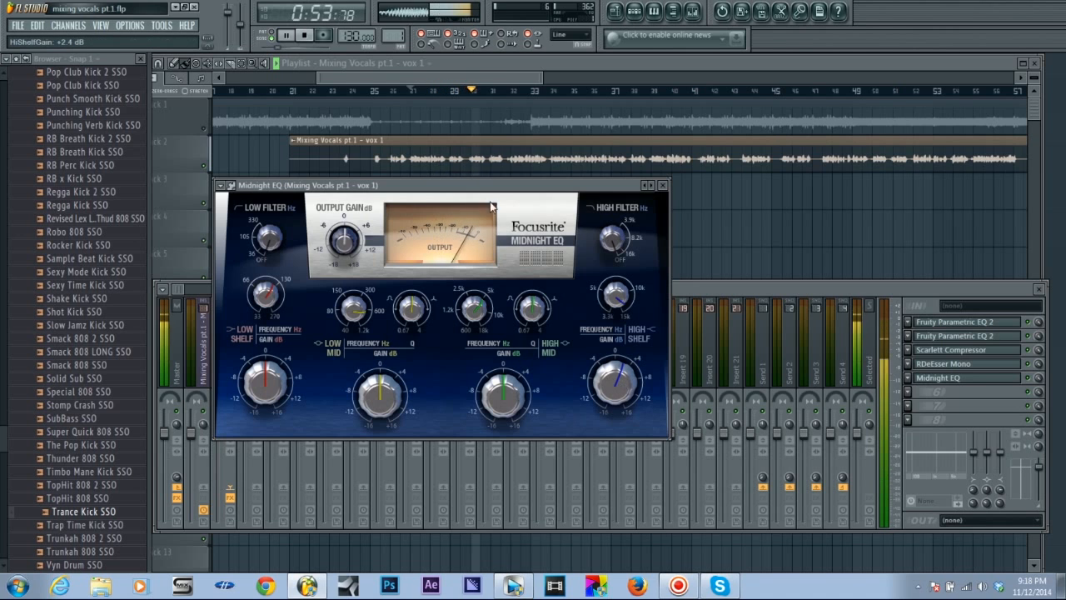
pyautogui.click(305, 35)
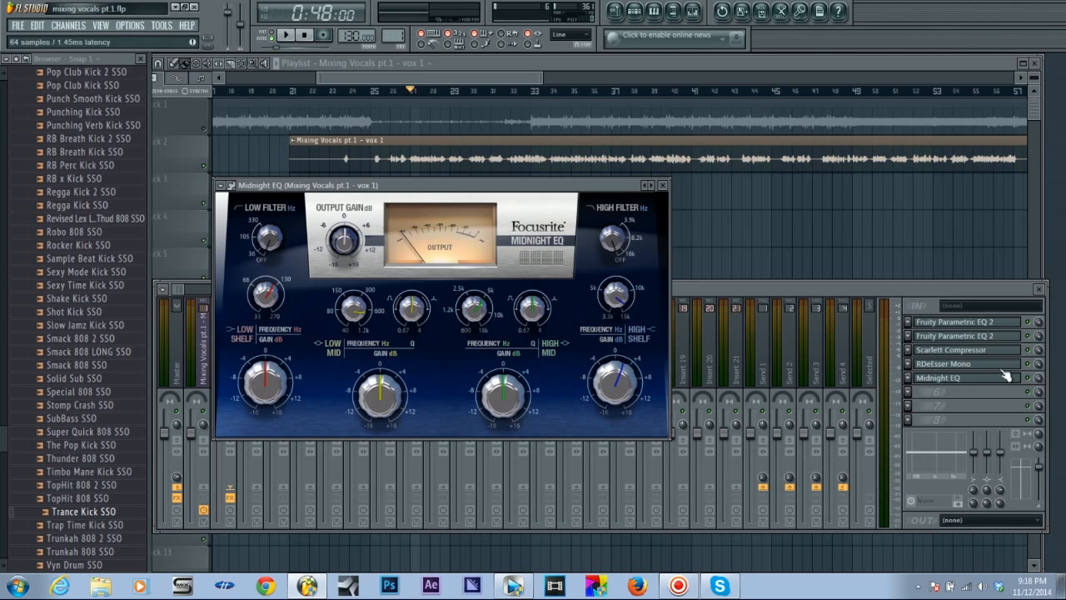
# Play the vocal to compare it with Midnight EQ bypassed and enabled, and stop playback.
pyautogui.press('space')
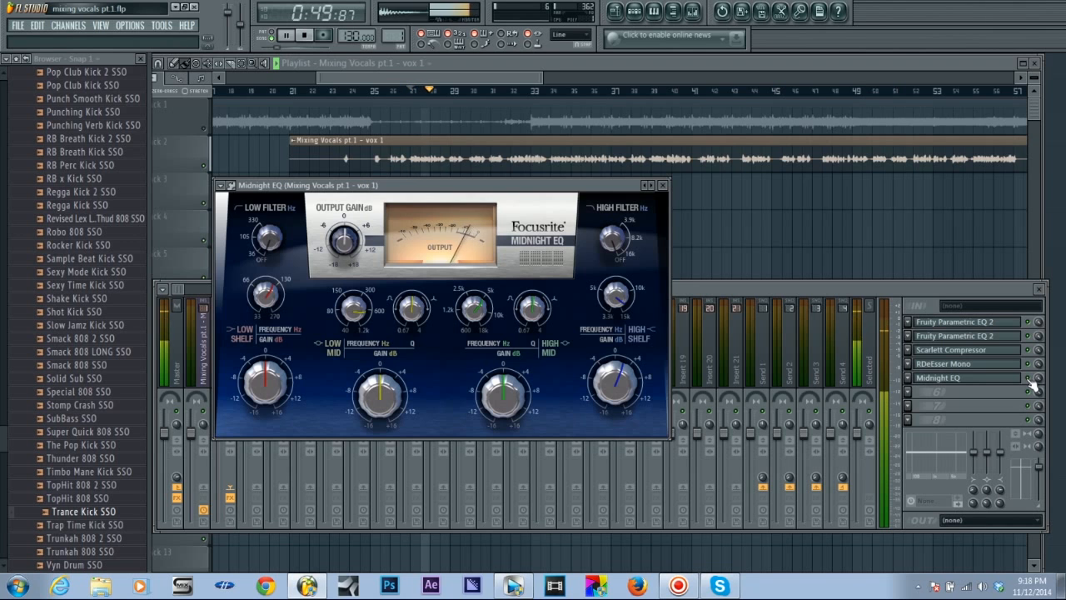
pyautogui.click(1033, 382)
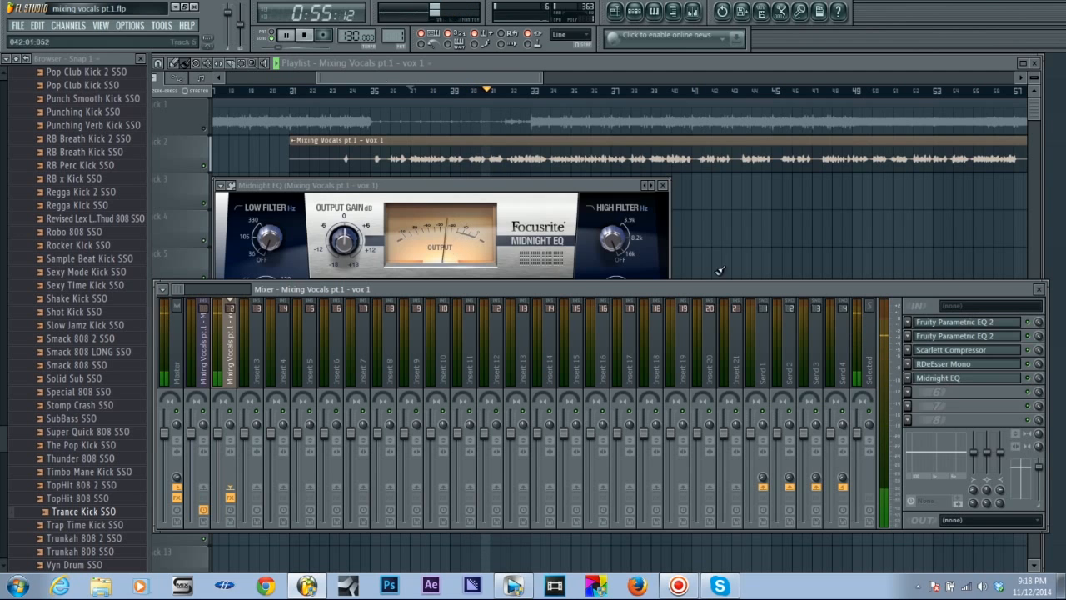
pyautogui.click(305, 36)
pyautogui.click(305, 36)
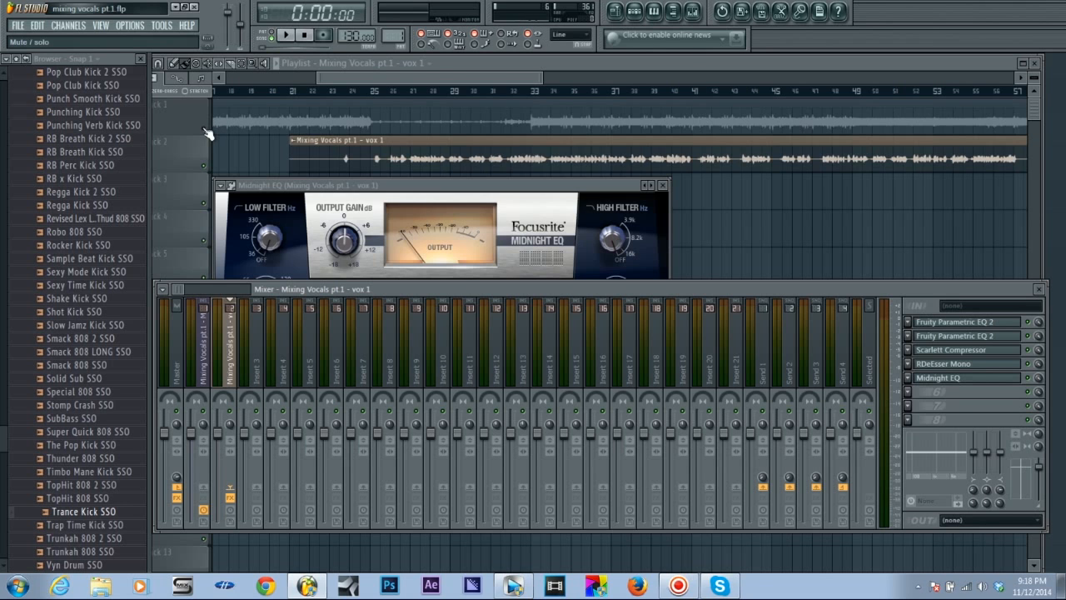
# Set the song position to the start of bar 25, unmute the instrumental on playlist Track 1, and play it with the vocal.
pyautogui.click(374, 96)
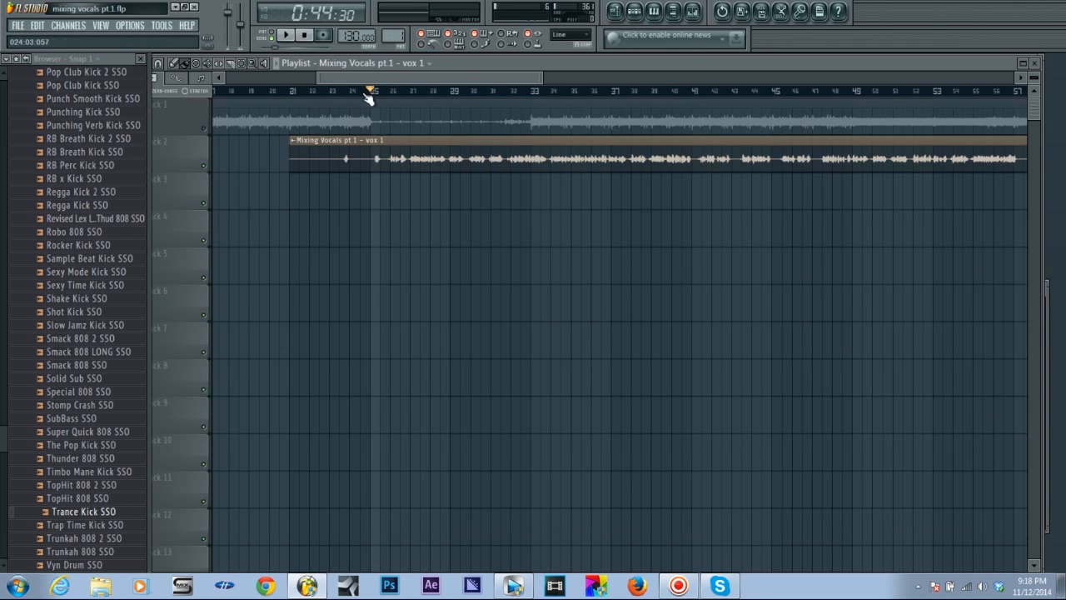
pyautogui.click(692, 10)
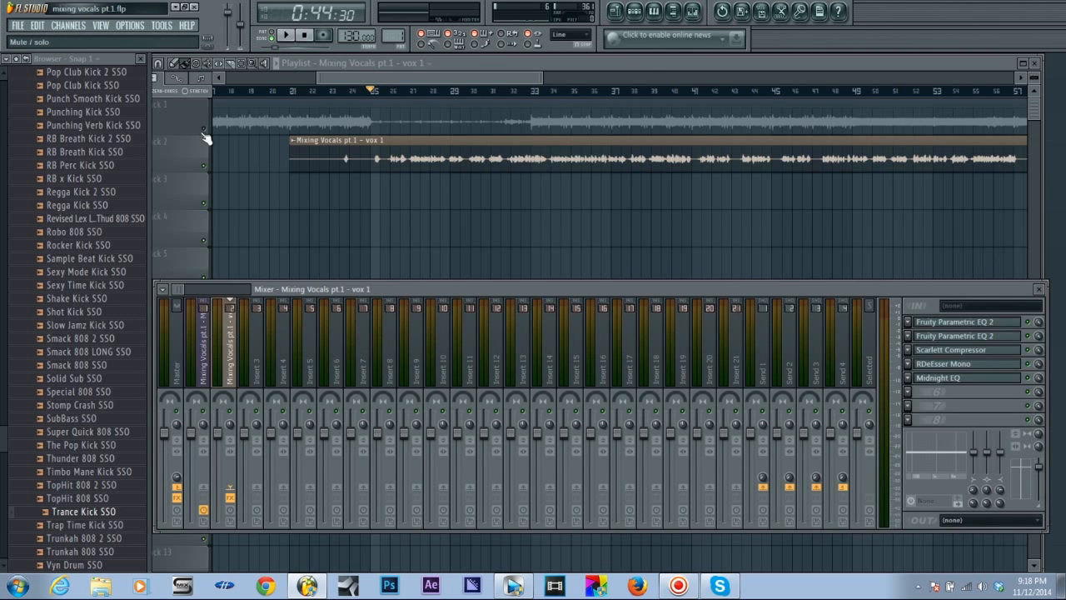
pyautogui.click(208, 140)
pyautogui.click(674, 10)
pyautogui.press('space')
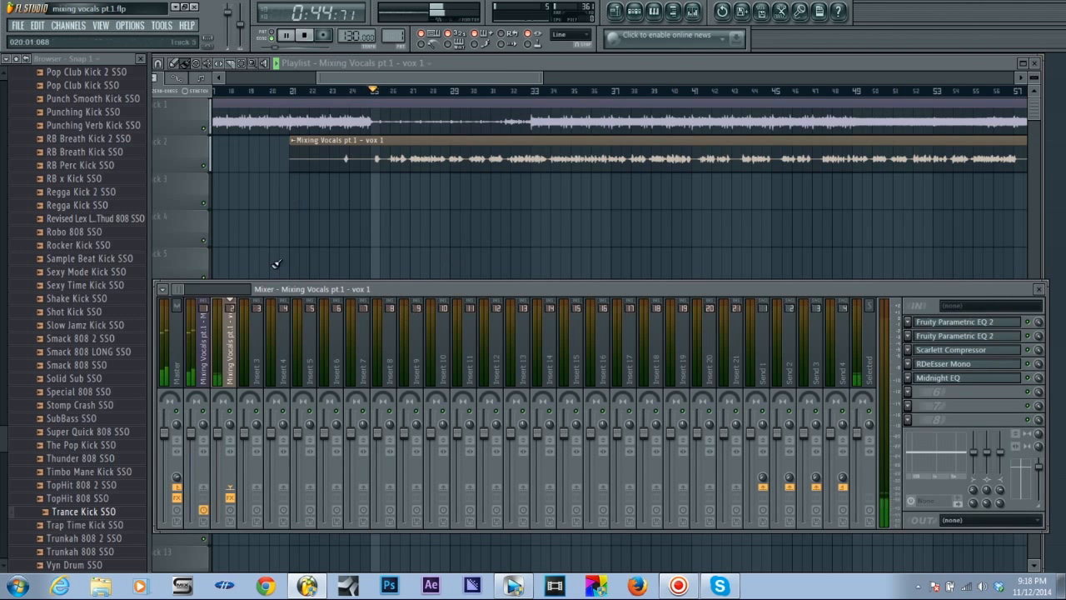
# Compare the vocal in the full mix with its whole effects chain bypassed and enabled, leaving the effects on and stopping playback.
pyautogui.click(230, 498)
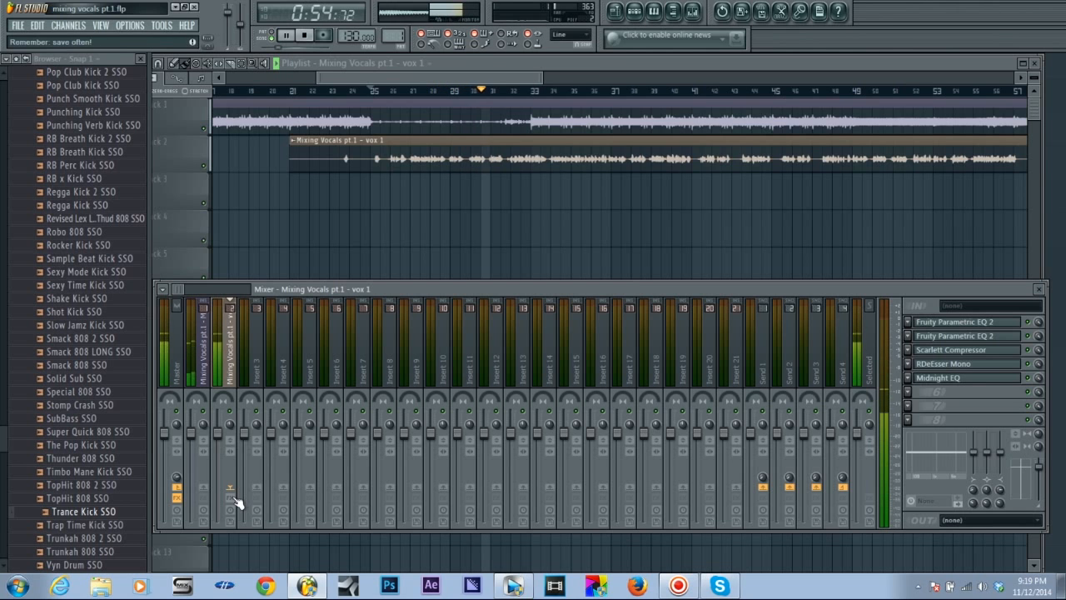
pyautogui.click(230, 497)
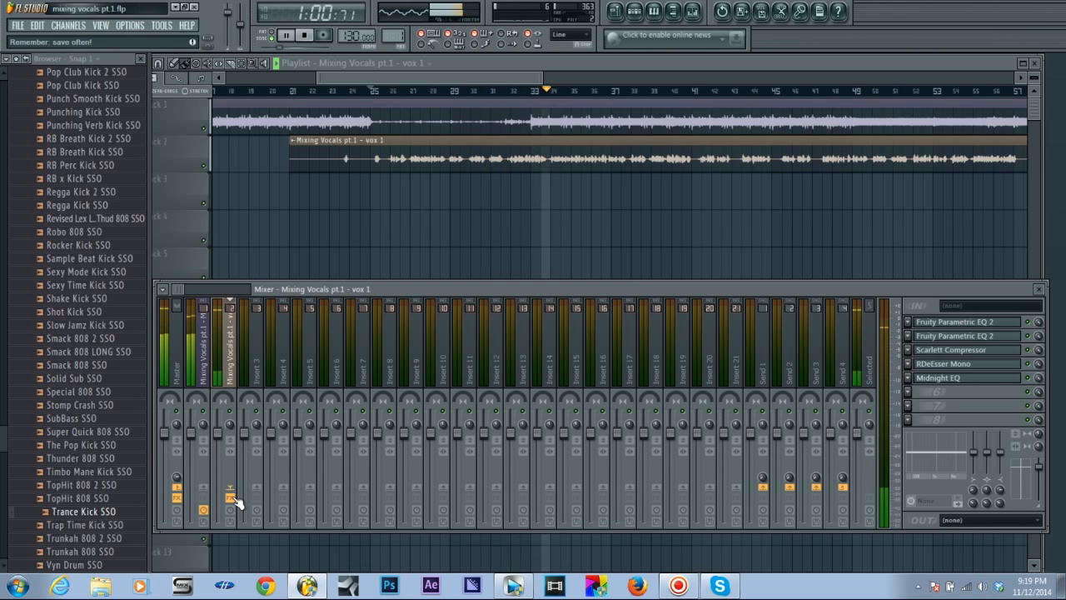
pyautogui.click(232, 497)
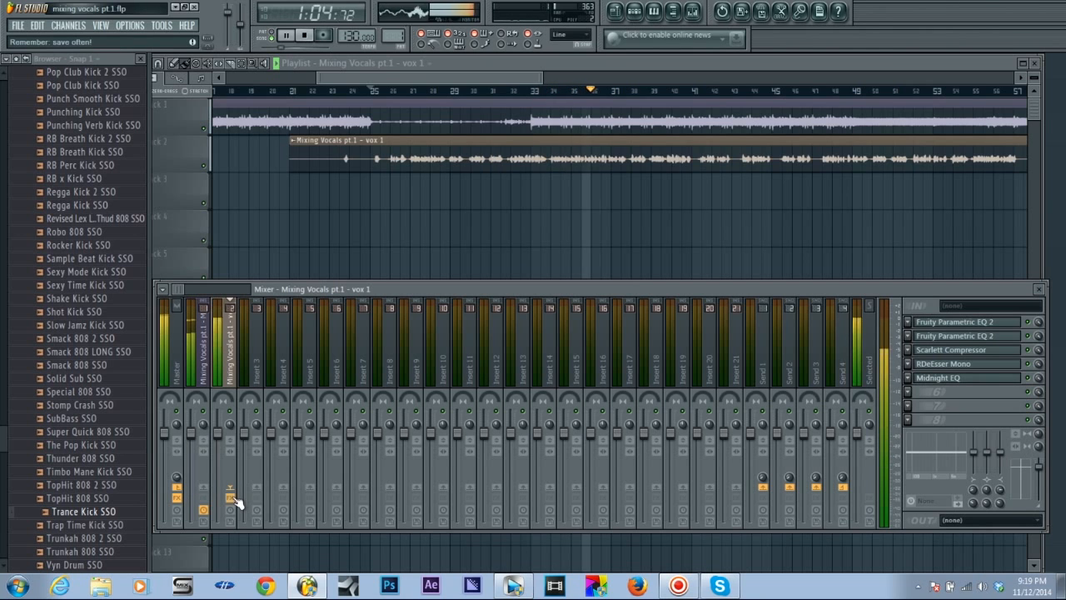
pyautogui.press('space')
pyautogui.click(232, 497)
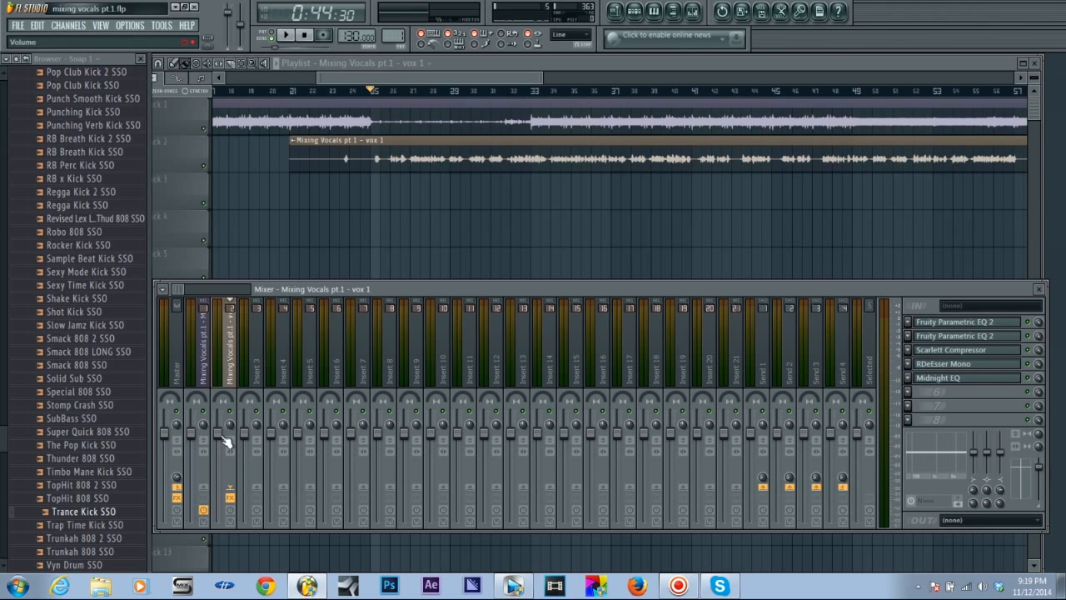
# Lower the vocal's mixer track volume to about -7.2 dB, balancing it against the instrumental during playback.
pyautogui.moveTo(220, 433); pyautogui.dragTo(220, 448)
pyautogui.press('space')
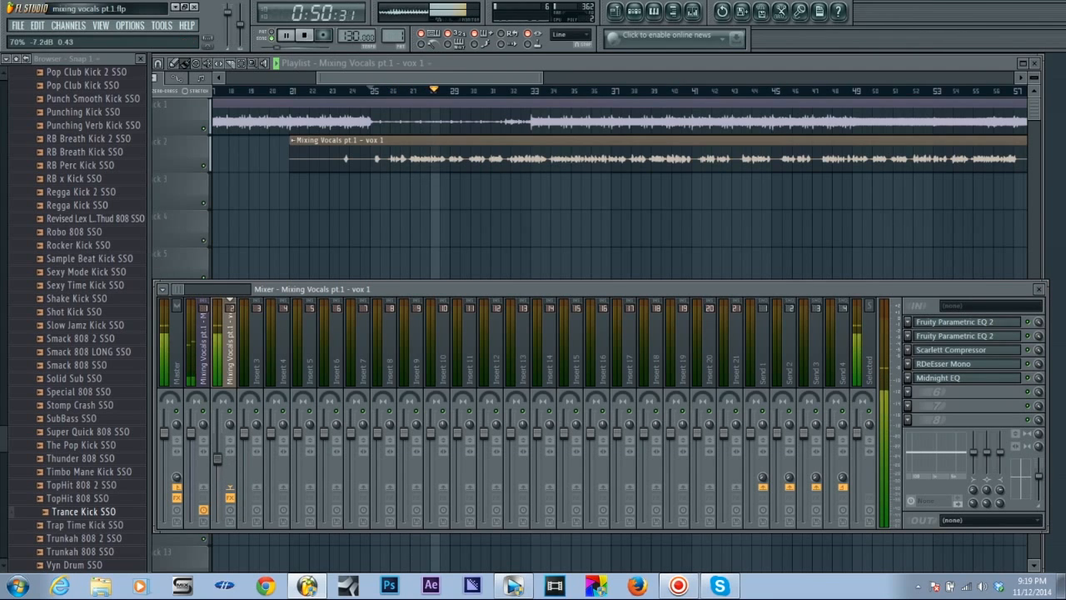
pyautogui.moveTo(225, 464); pyautogui.dragTo(229, 481)
# Compare the quieter vocal against the instrumental with all its effect slots disabled and enabled, leaving them enabled and stopping playback.
pyautogui.click(231, 498)
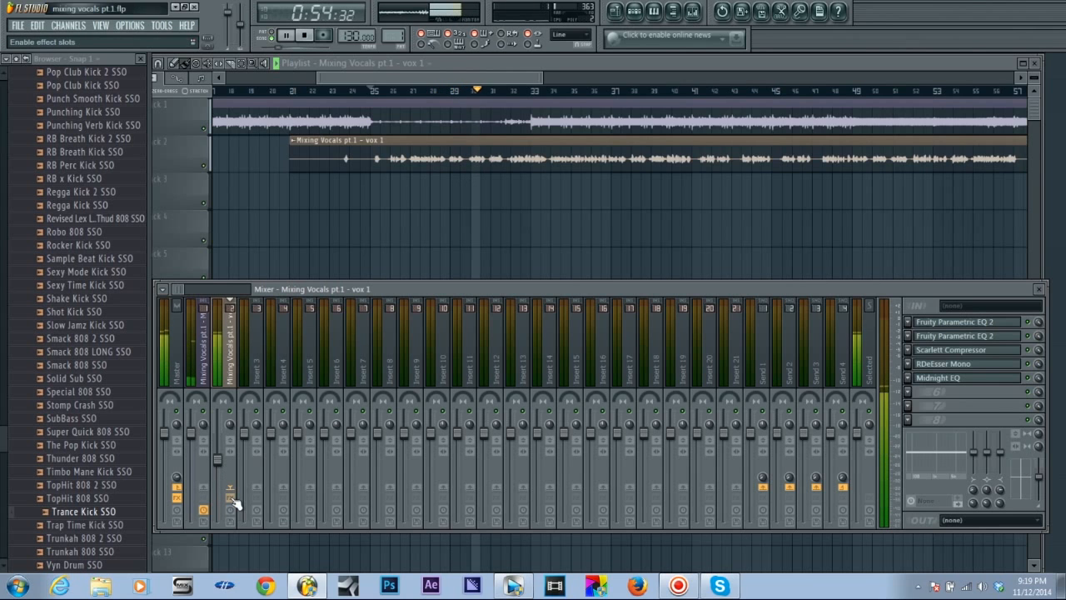
pyautogui.click(231, 498)
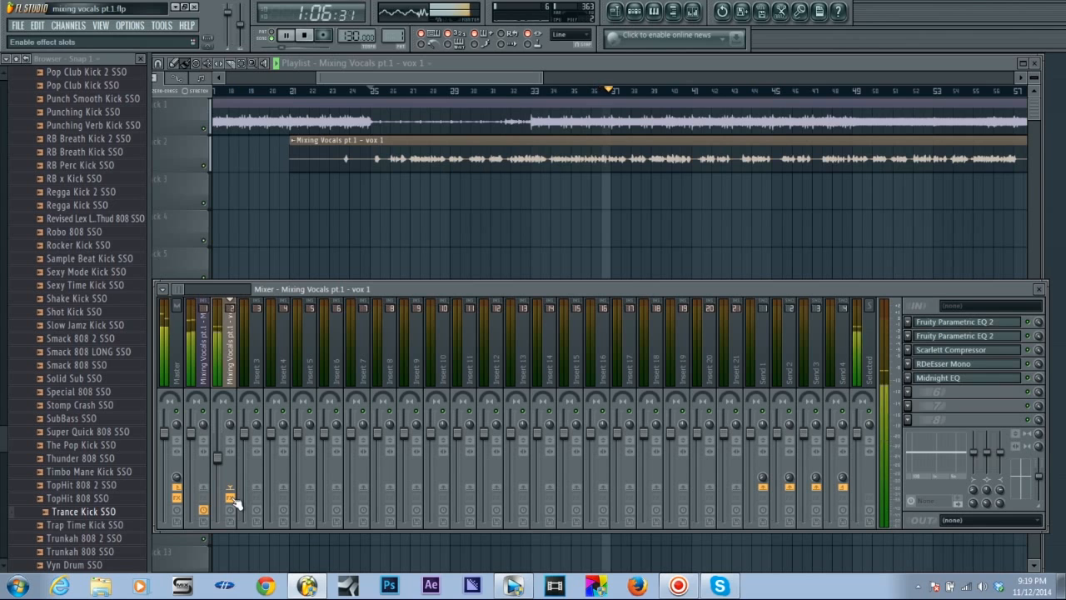
pyautogui.click(233, 499)
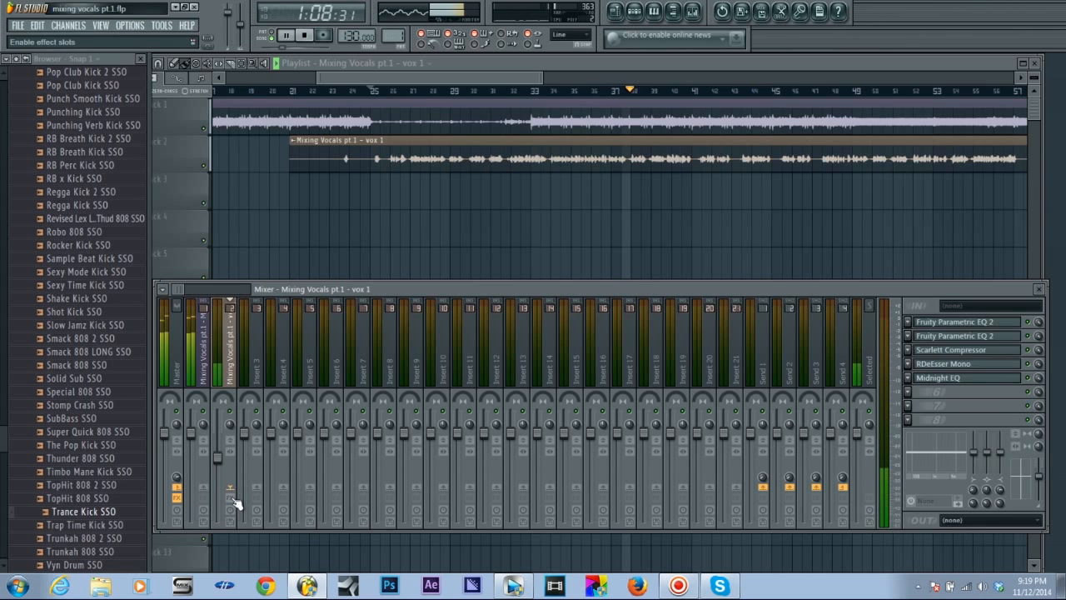
pyautogui.click(234, 499)
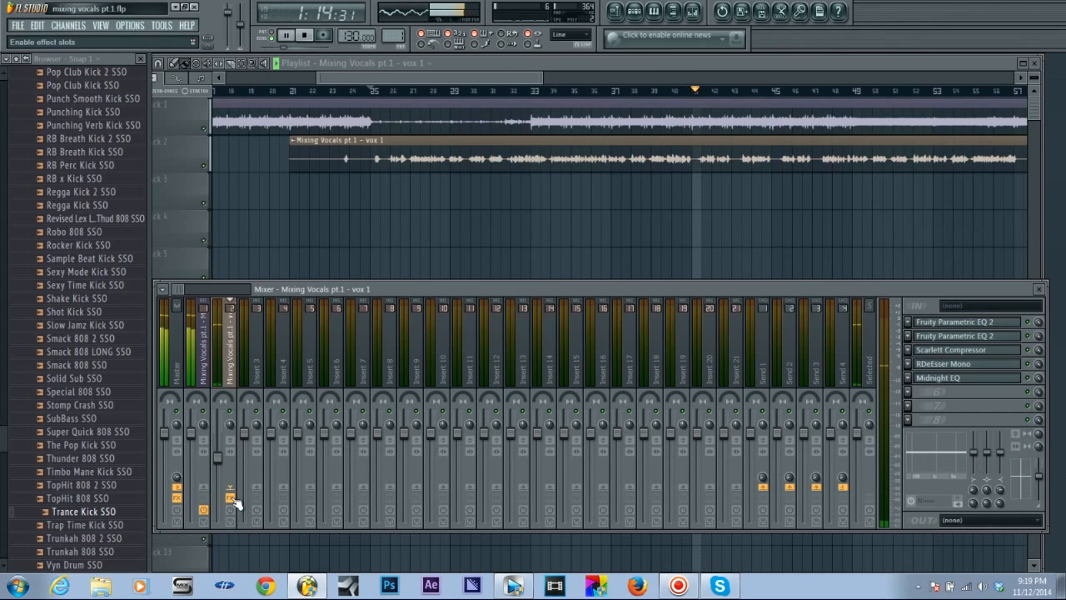
pyautogui.press('space')
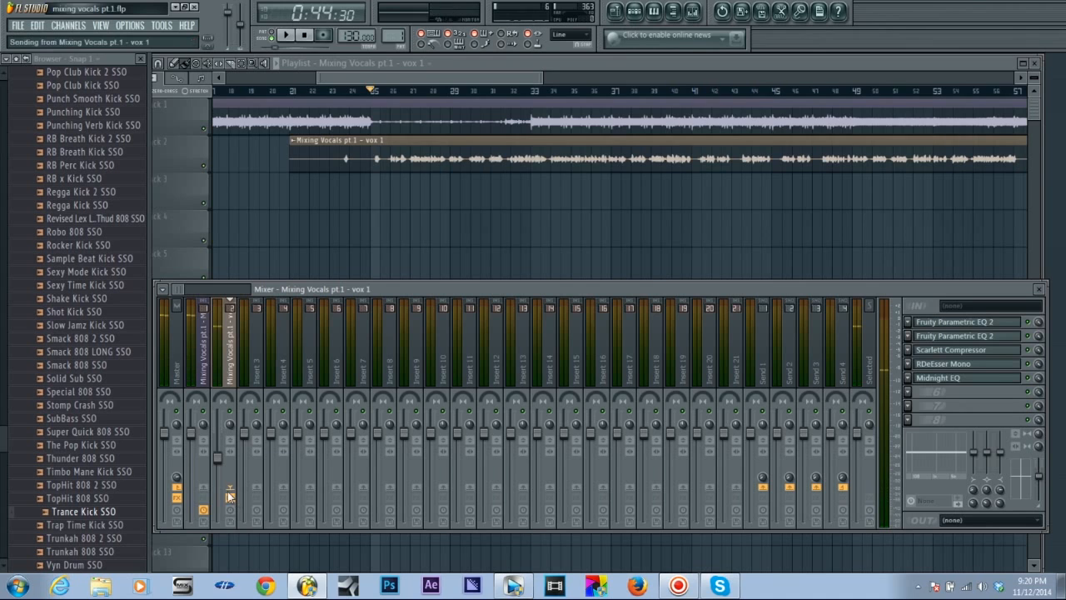